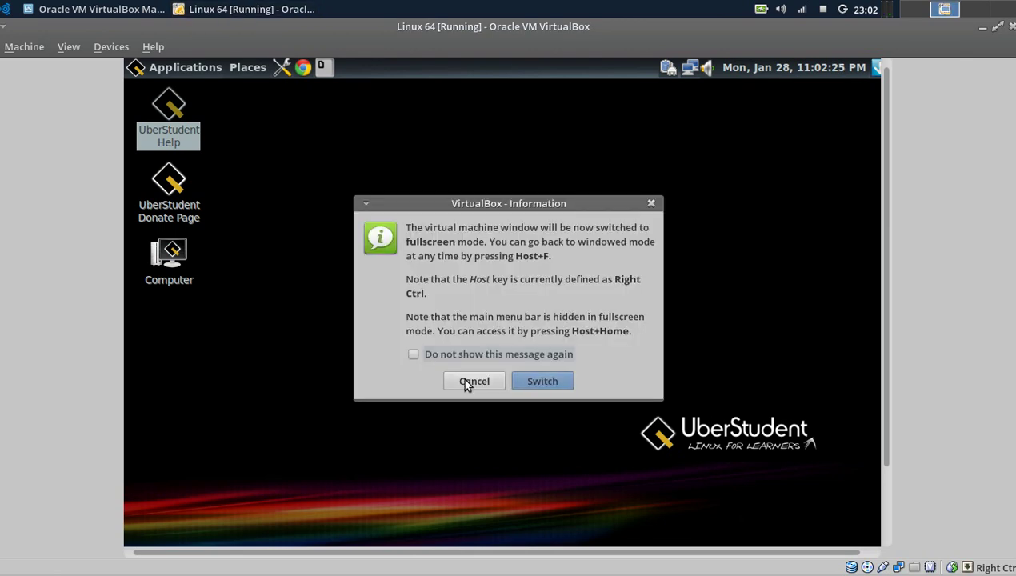
Step: Accept the VirtualBox prompt to run the UberStudent virtual machine in fullscreen
key(Return)
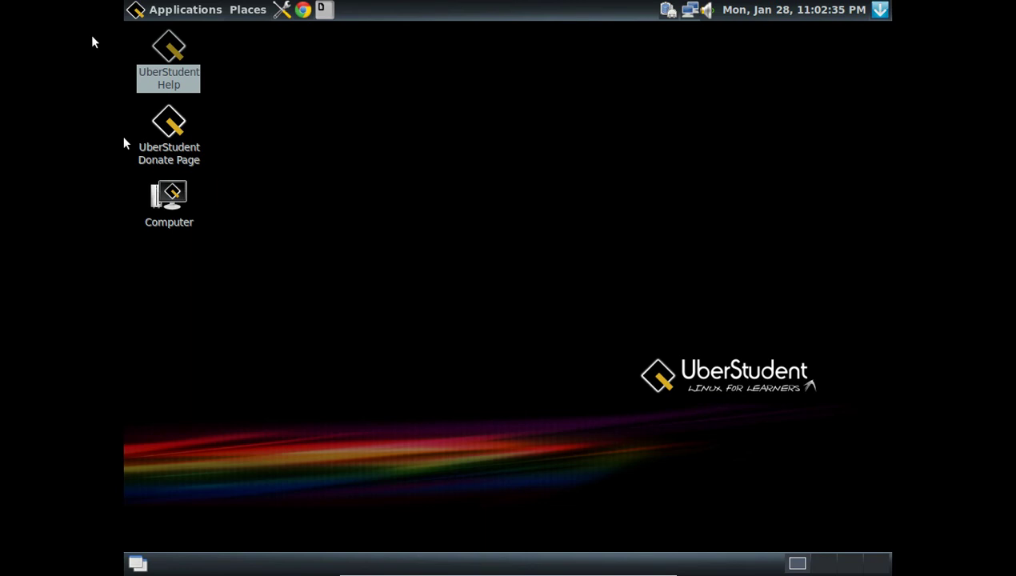
Step: Browse Applications > Accessories and its File Utilities submenu
click(198, 16)
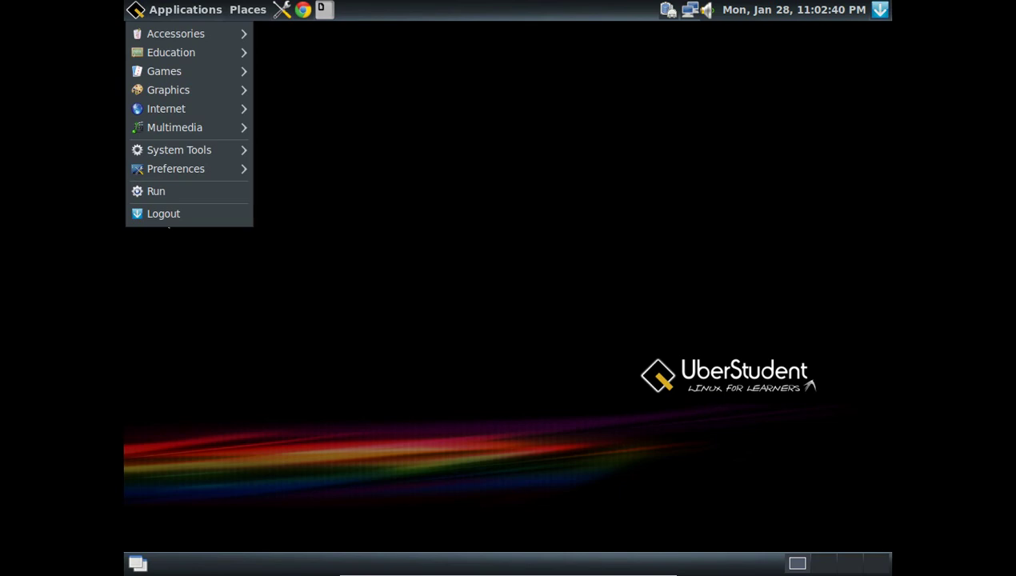
mouse_move(184, 33)
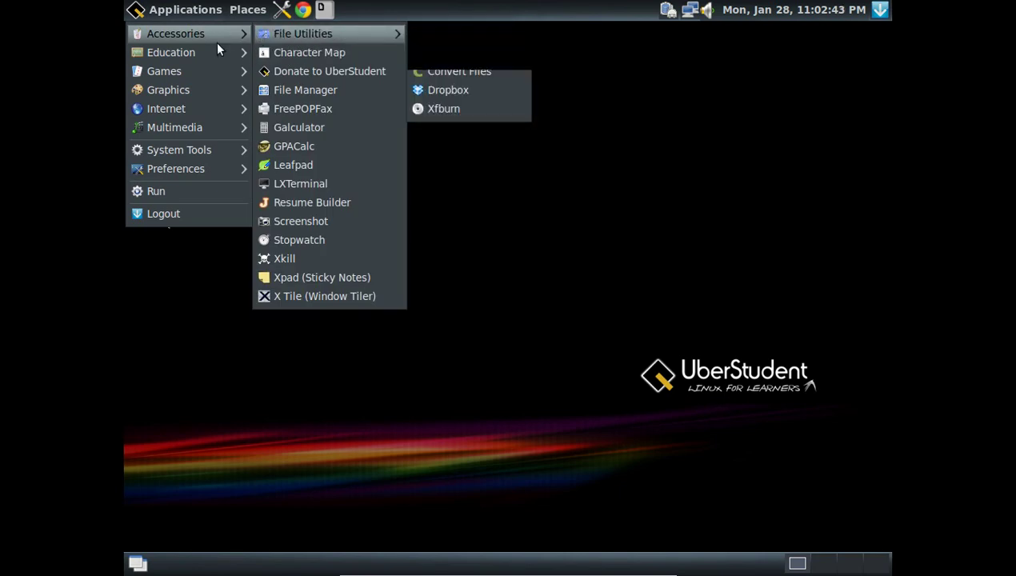
mouse_move(308, 35)
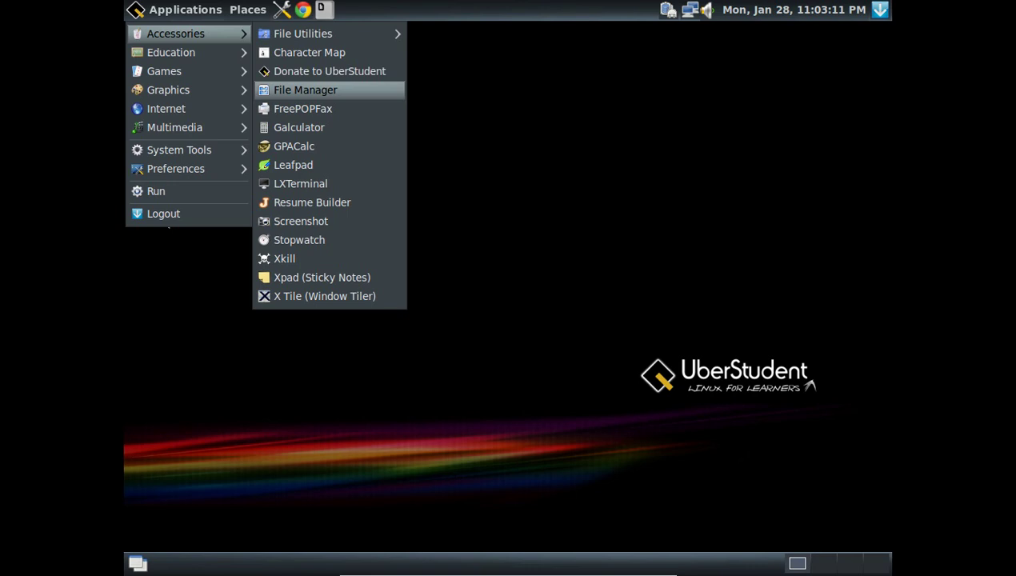
Step: Open File Manager from Accessories, close it, and reopen the Applications menu
click(314, 90)
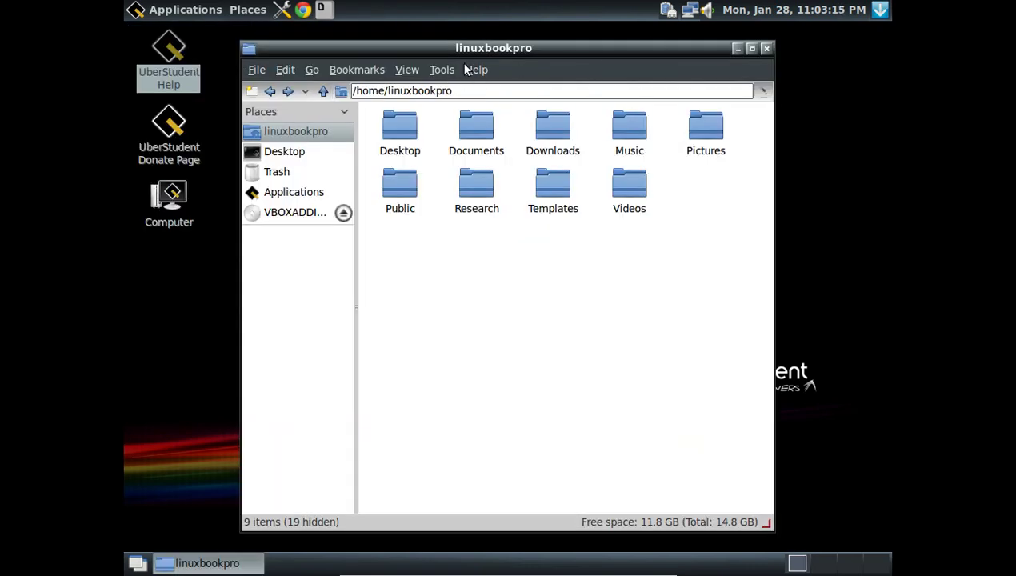
click(766, 49)
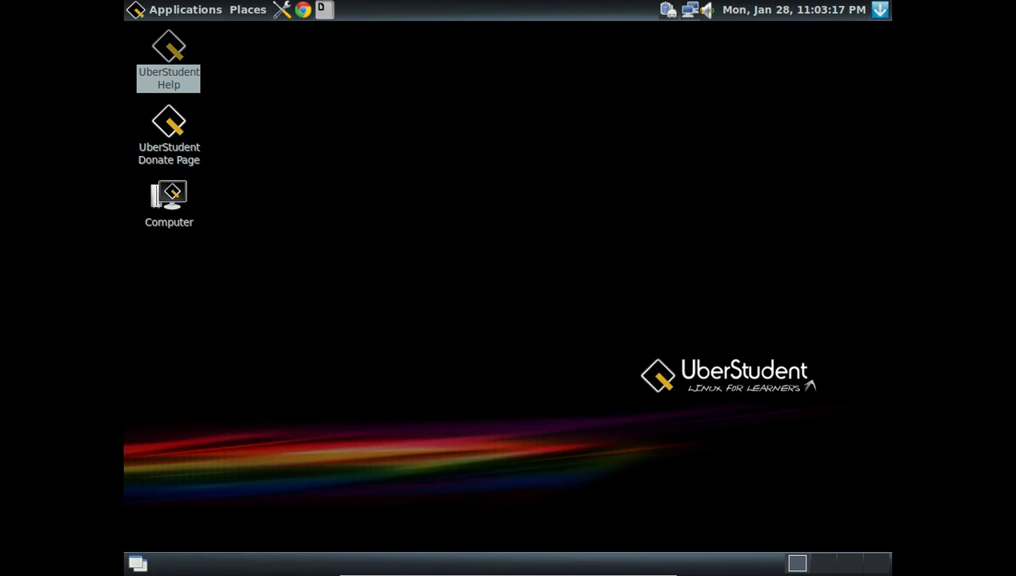
click(144, 11)
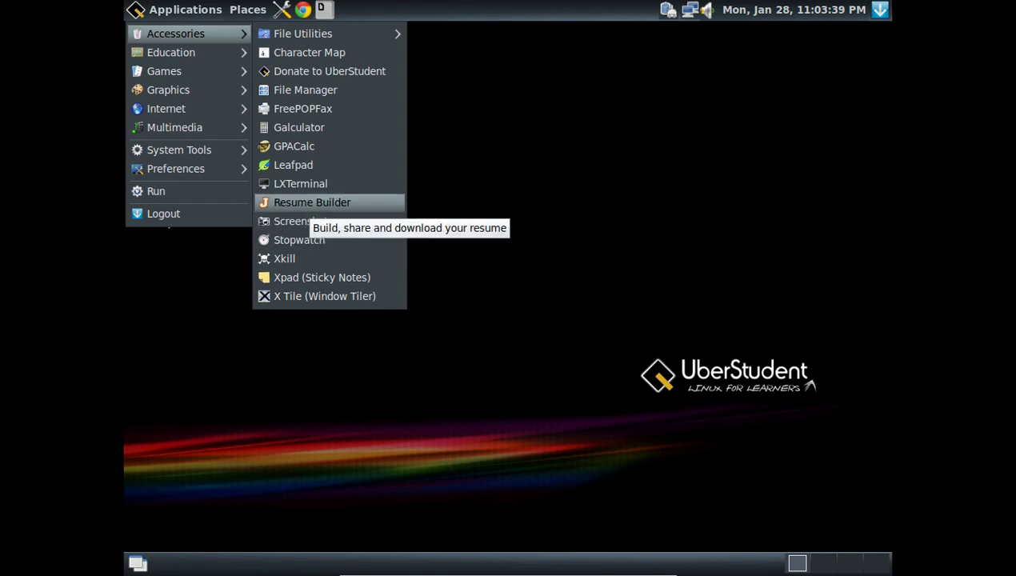
Step: Launch Resume Builder, accept the JobSpice tutorial with Yes Please, then close the JobSpice window
click(338, 204)
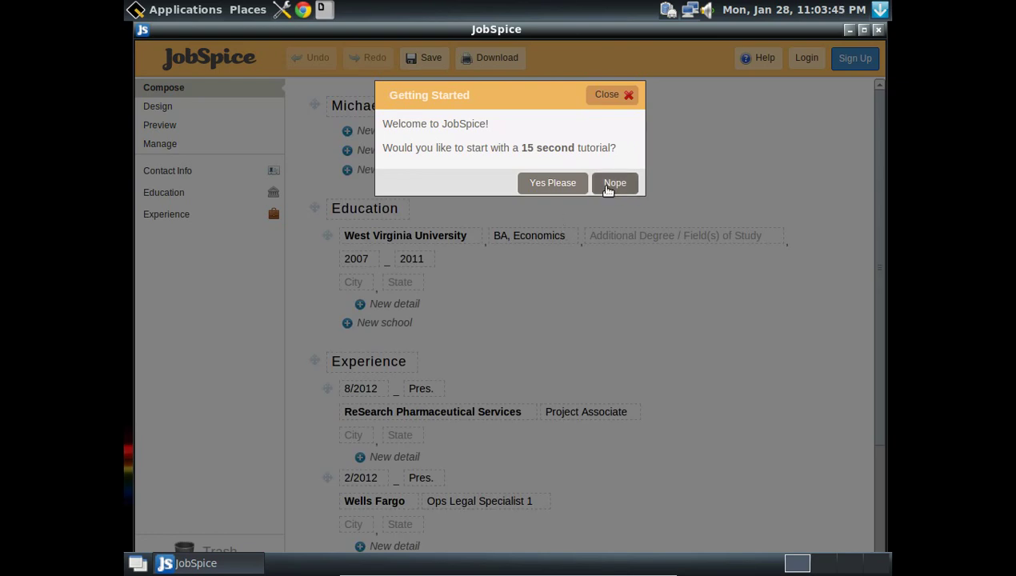
click(553, 183)
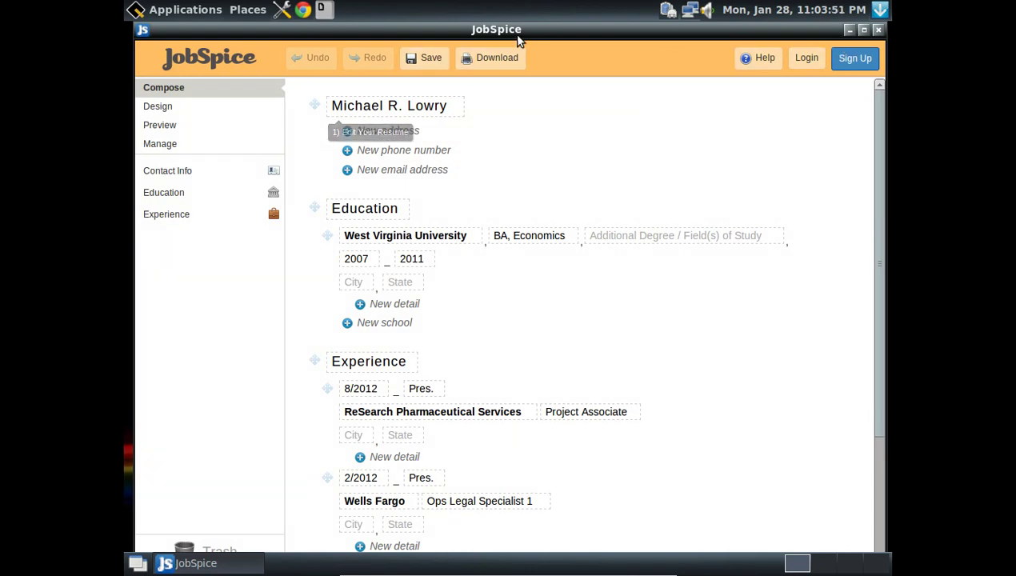
click(141, 31)
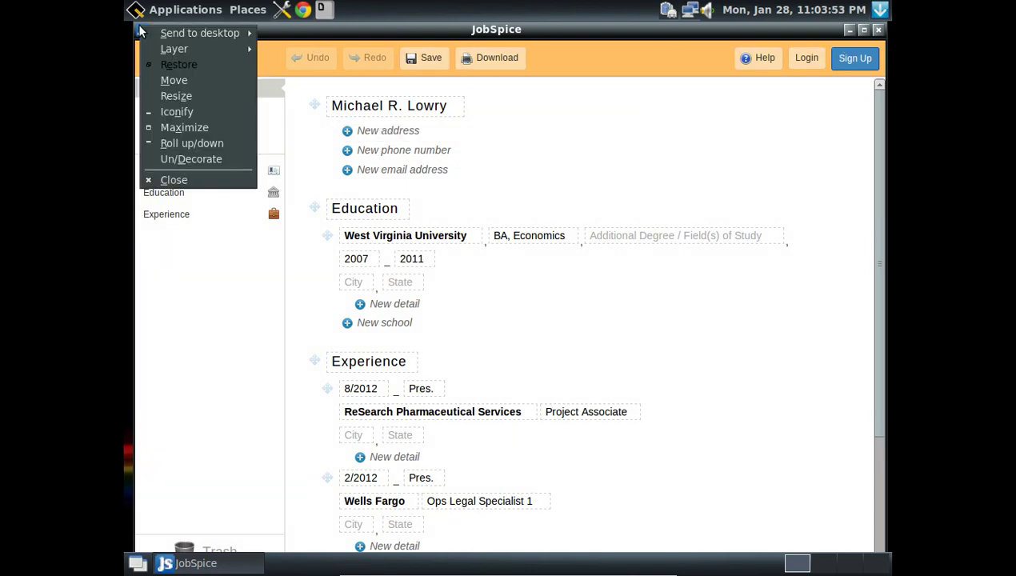
click(558, 33)
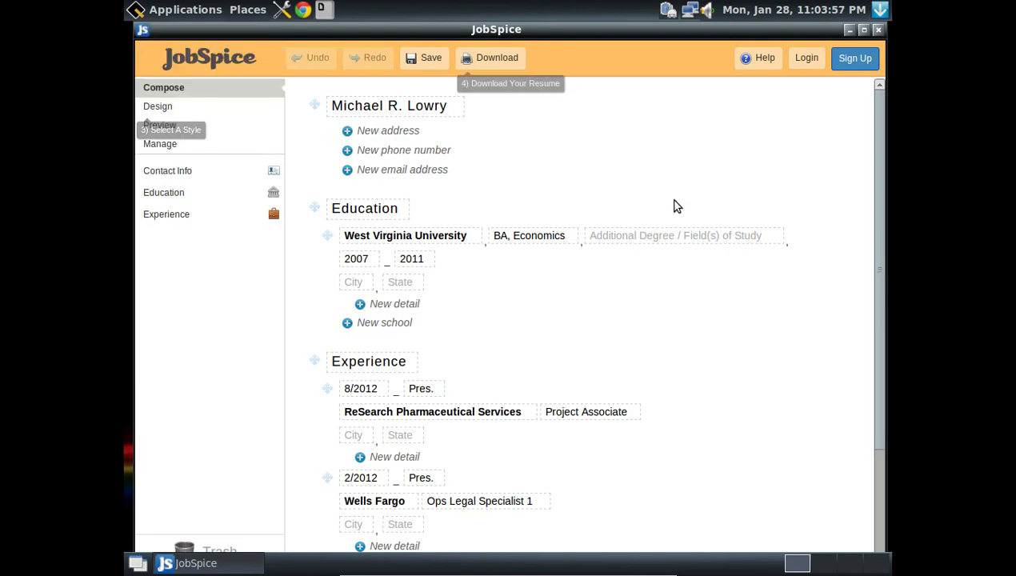
click(877, 31)
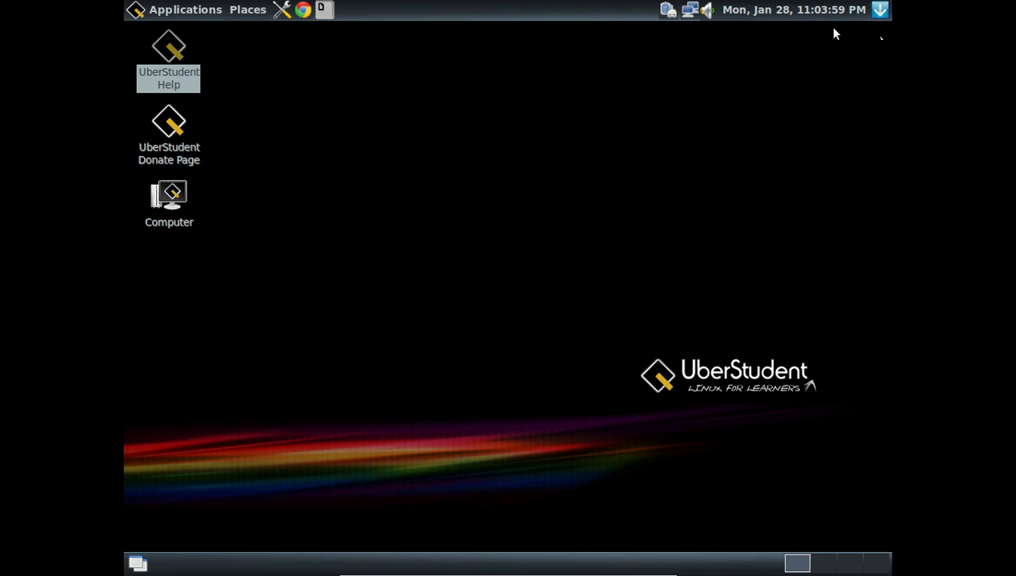
Step: Browse Education's Presentations, Research and Writing, and Resources, then open Hacking College (eBook)
click(160, 10)
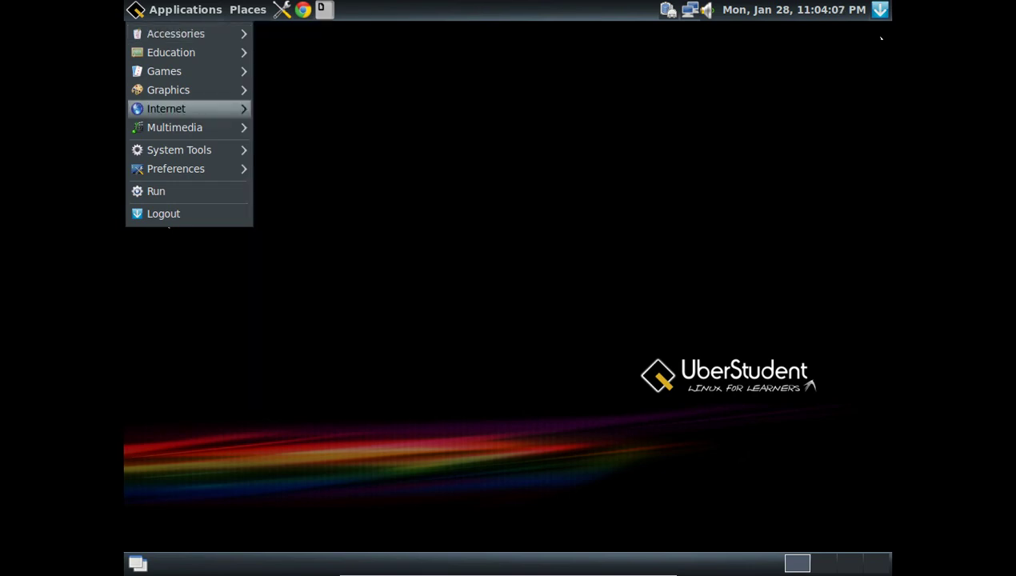
mouse_move(216, 54)
mouse_move(310, 75)
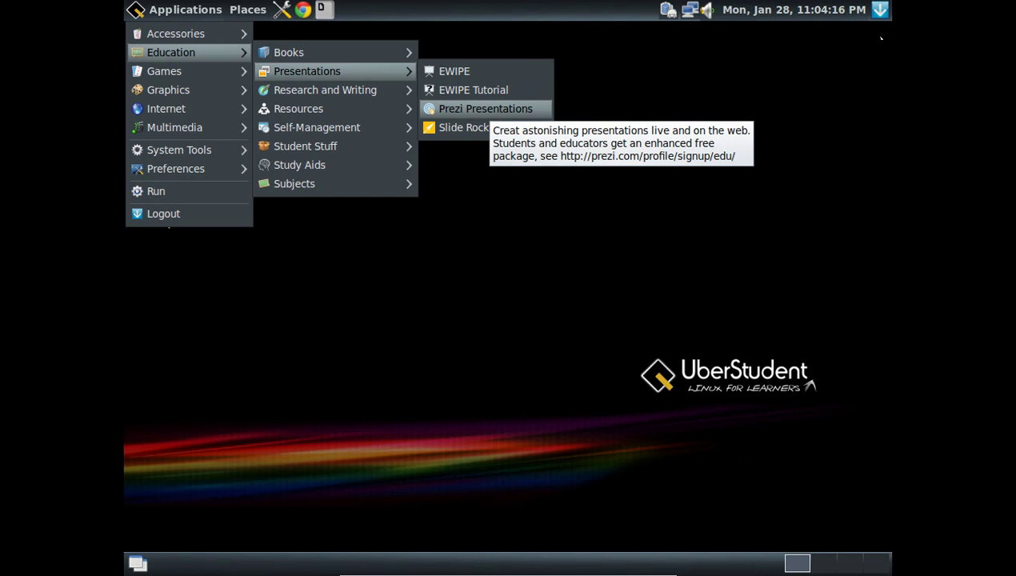
mouse_move(337, 90)
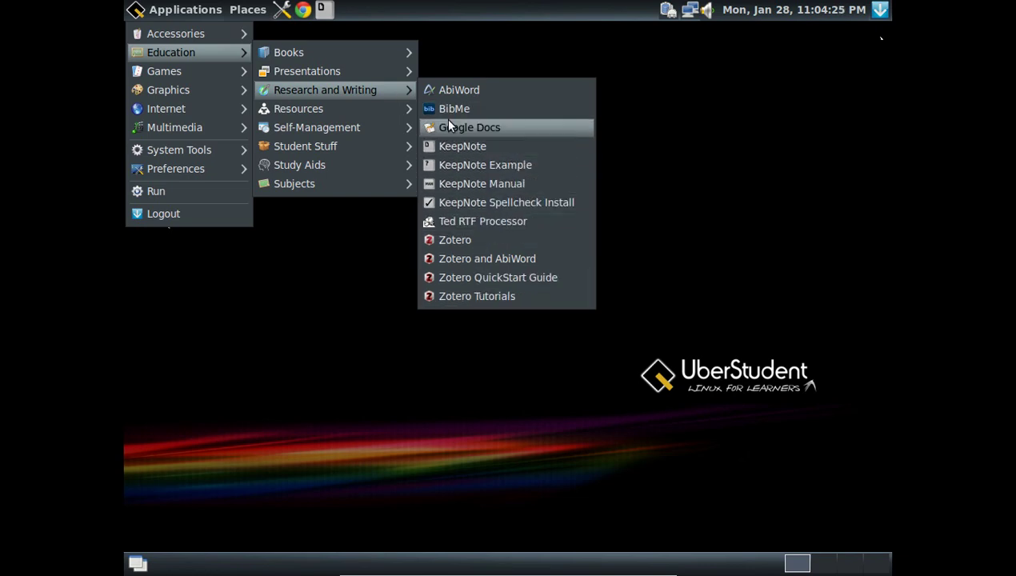
mouse_move(379, 112)
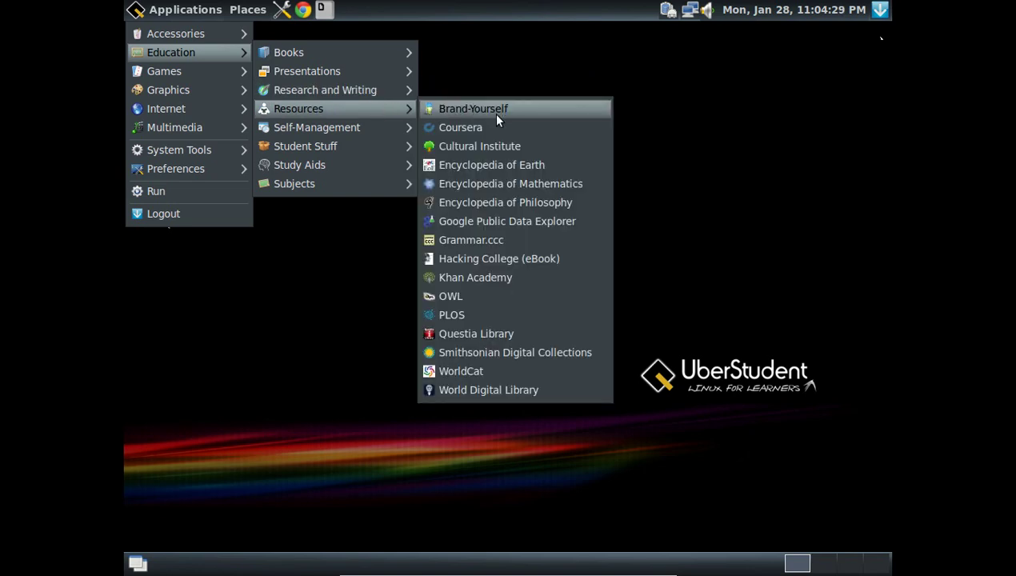
click(493, 257)
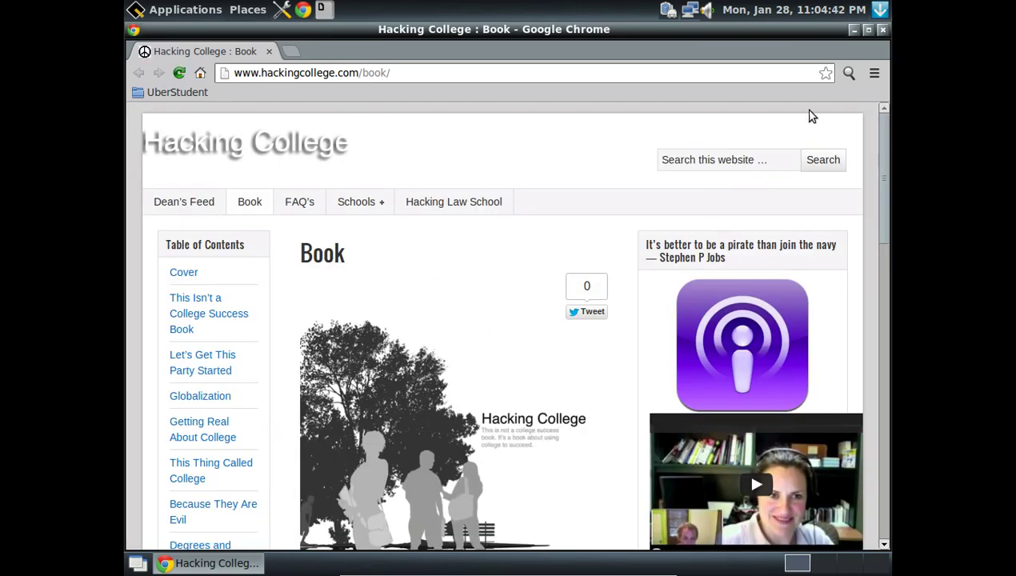
Step: Close the Chrome window showing the Hacking College book page
click(882, 30)
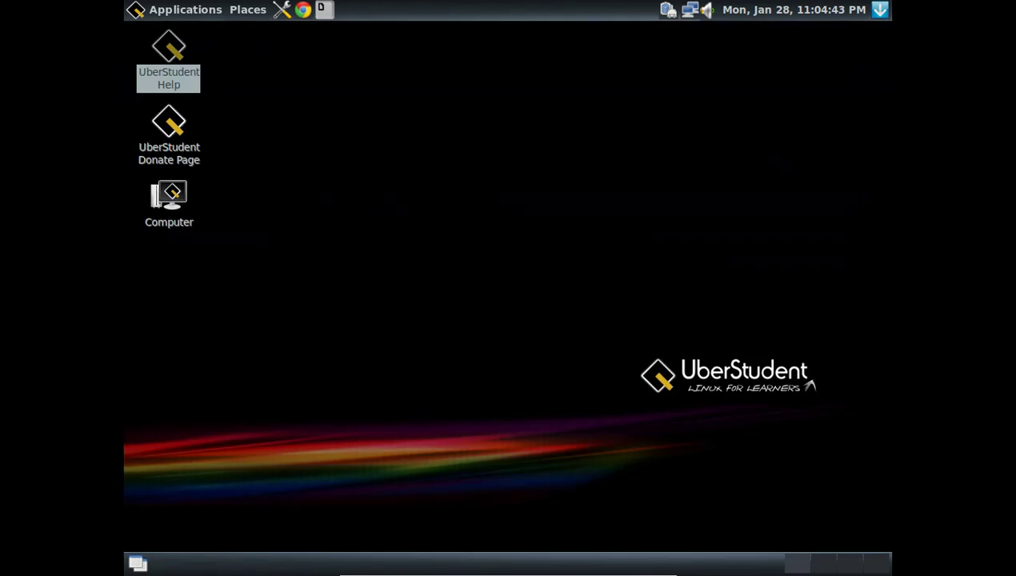
Step: Browse the Games submenu's categories and settle on Arcade, which lists Pepsi Pinball
click(184, 10)
mouse_move(170, 52)
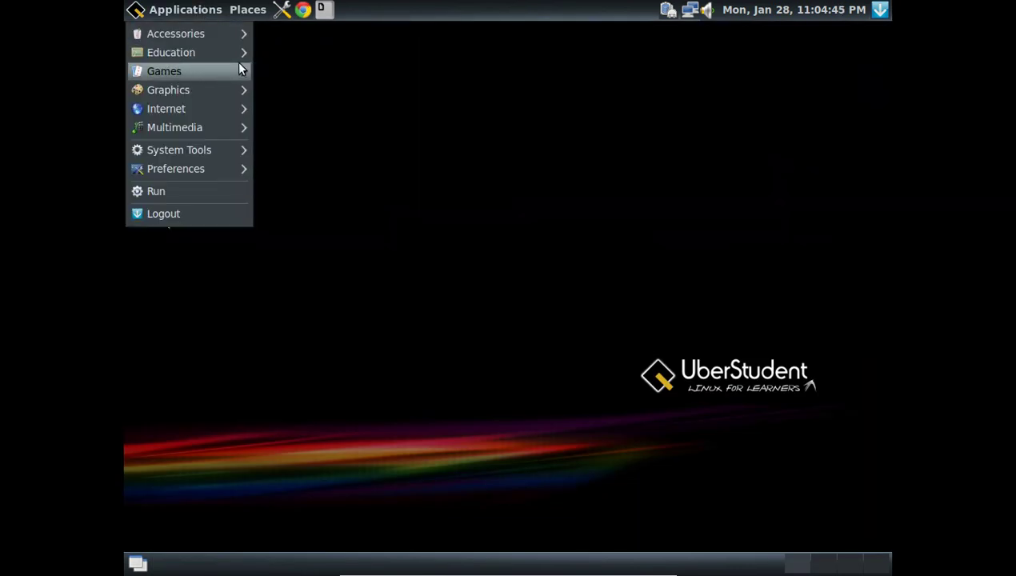
mouse_move(172, 90)
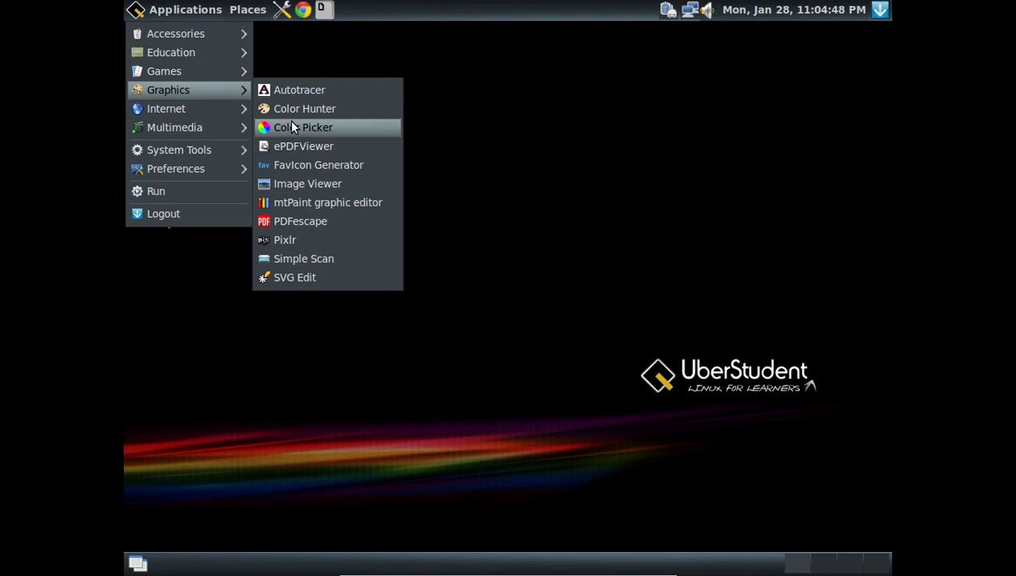
mouse_move(179, 72)
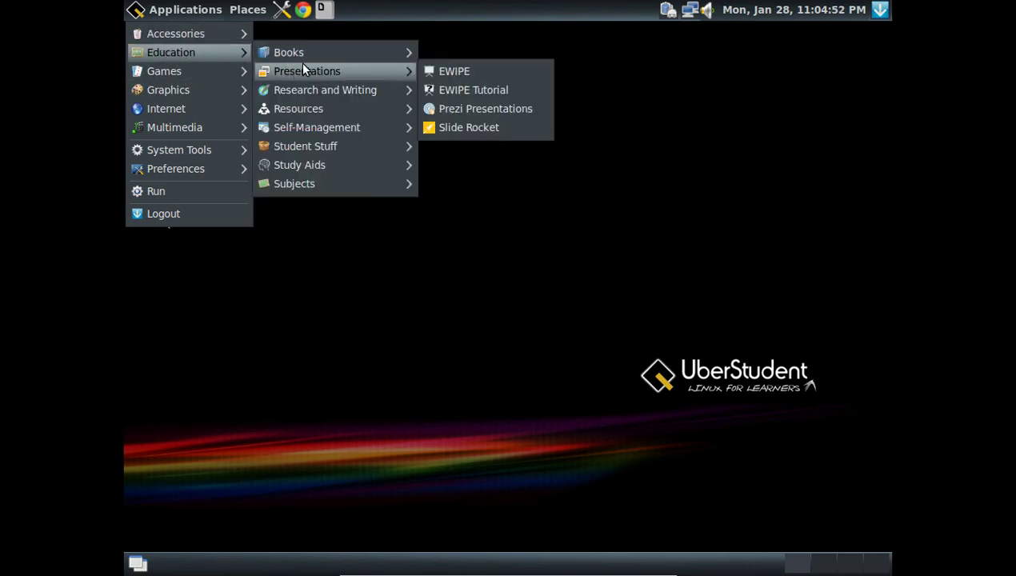
mouse_move(328, 109)
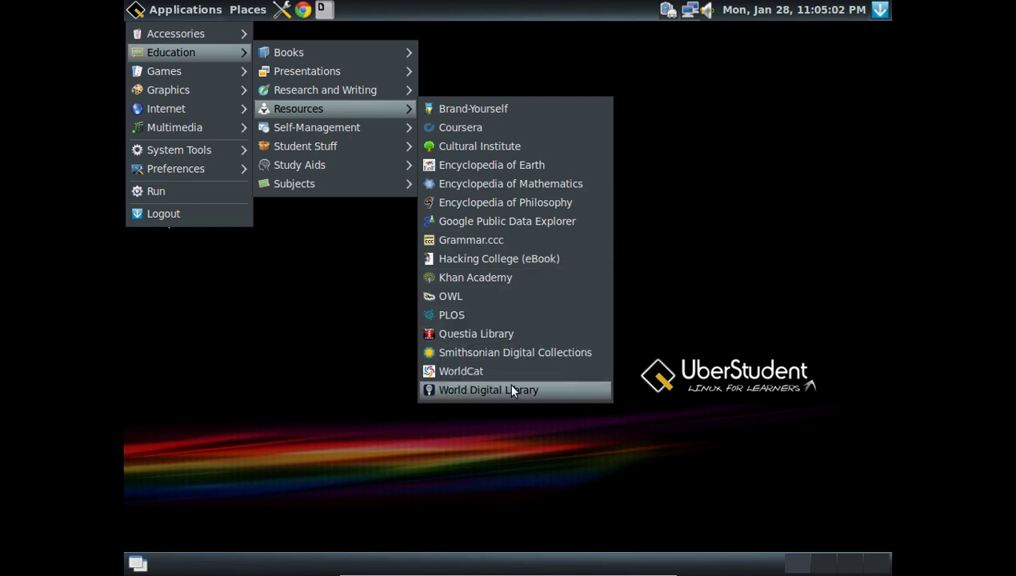
mouse_move(353, 128)
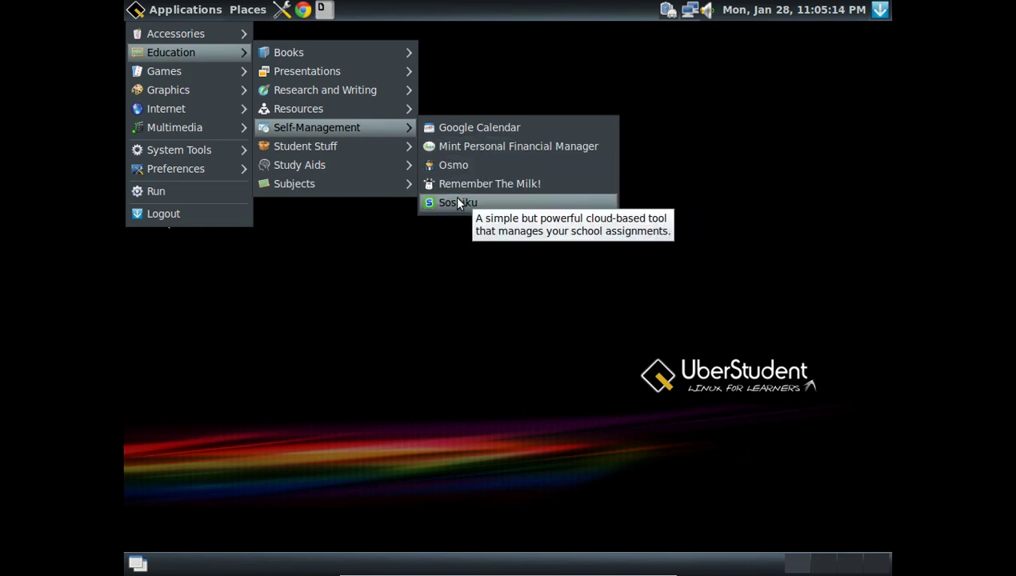
mouse_move(394, 146)
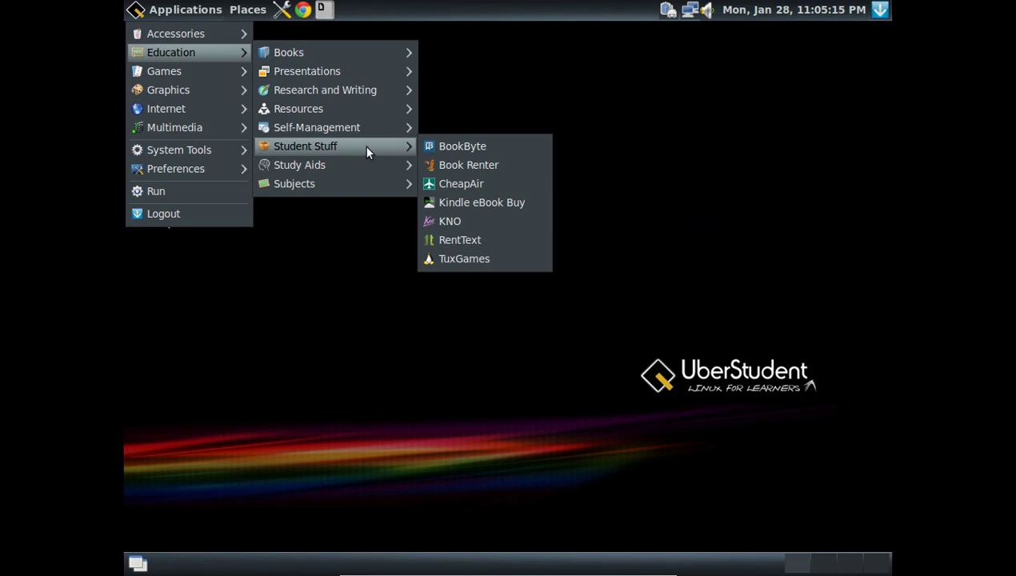
mouse_move(355, 164)
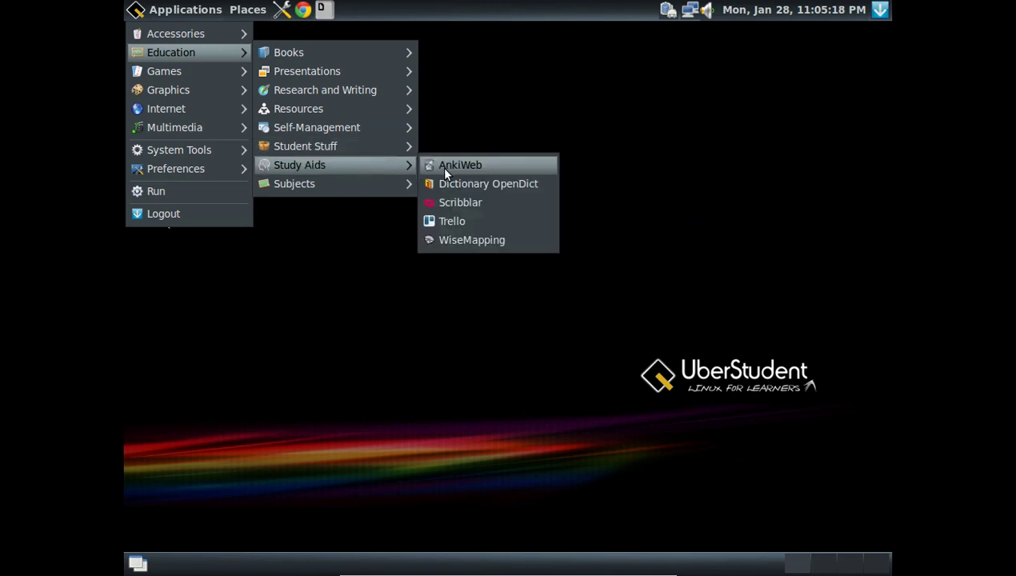
mouse_move(383, 185)
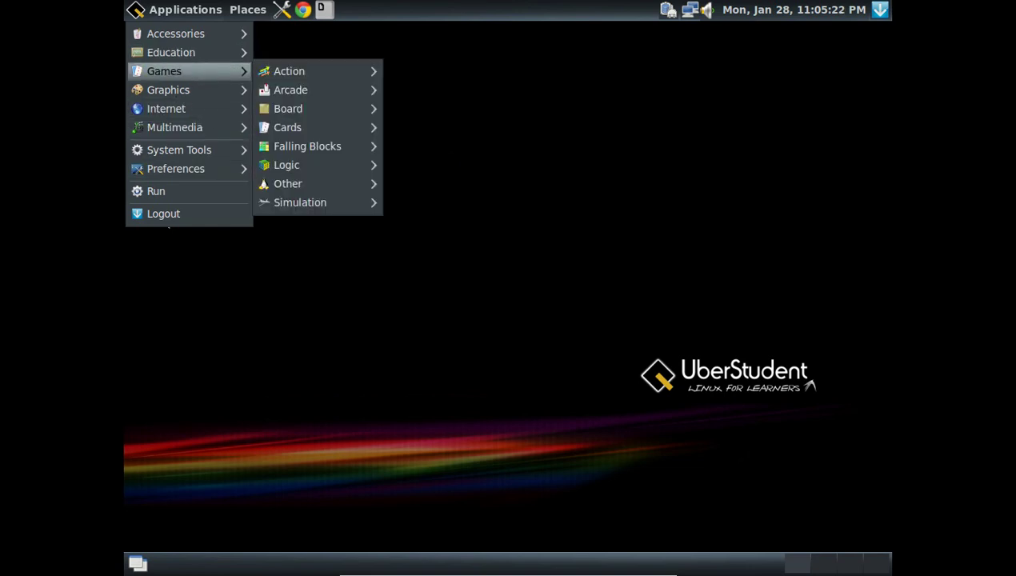
mouse_move(352, 72)
mouse_move(291, 90)
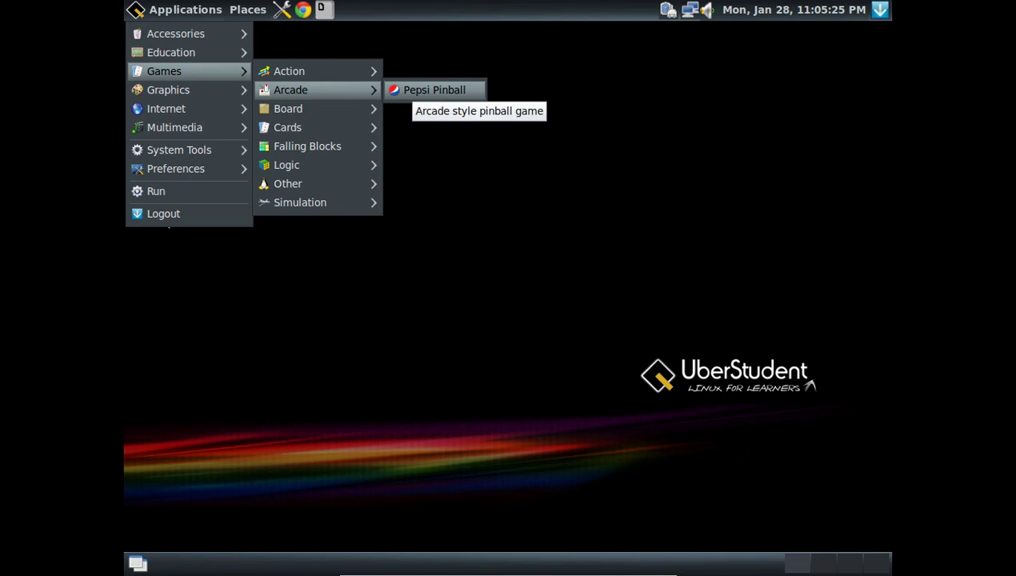
Step: Launch Pepsi Pinball, close it, then show Applications > Games > Other
click(403, 91)
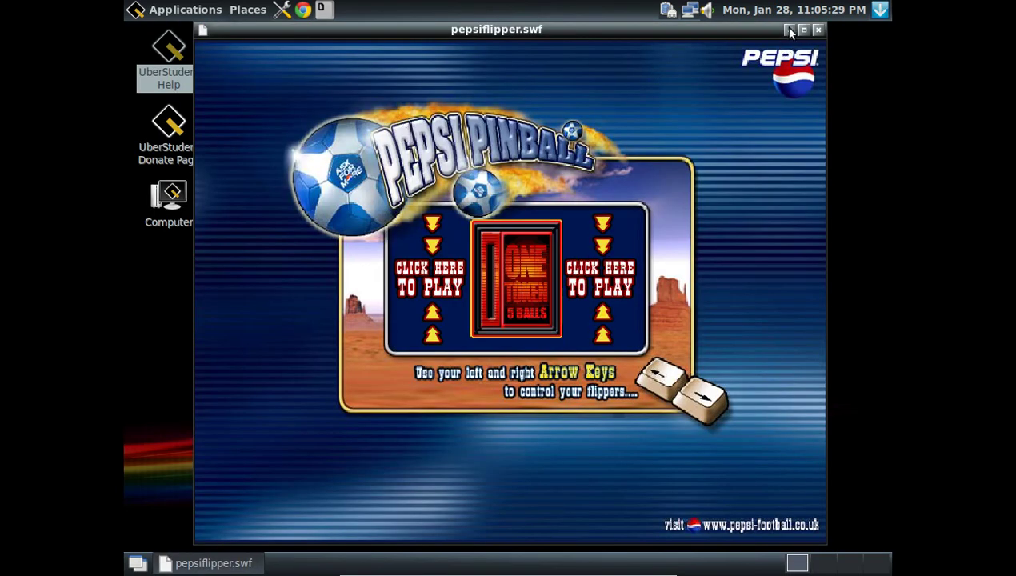
click(817, 31)
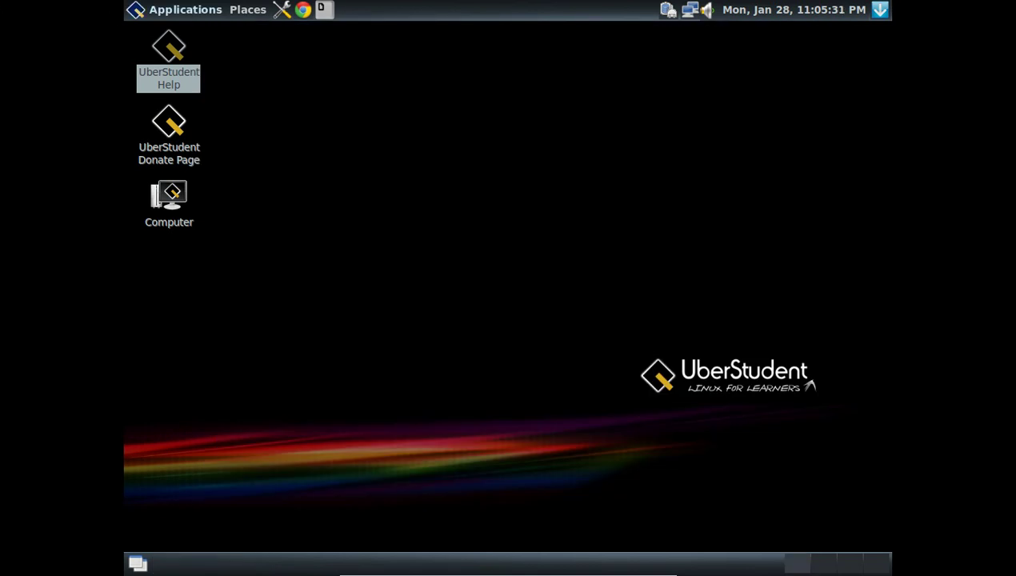
click(176, 10)
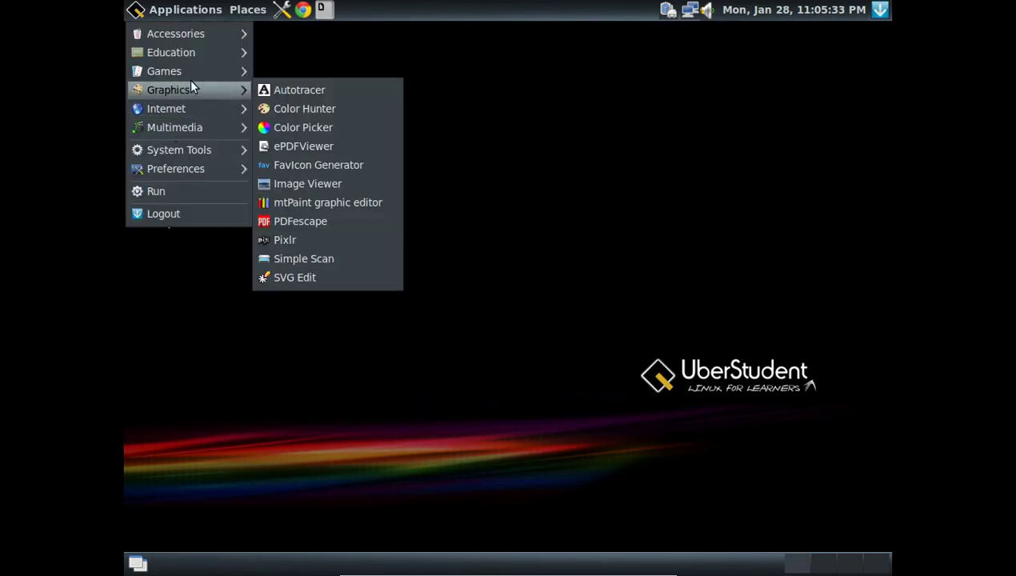
mouse_move(184, 71)
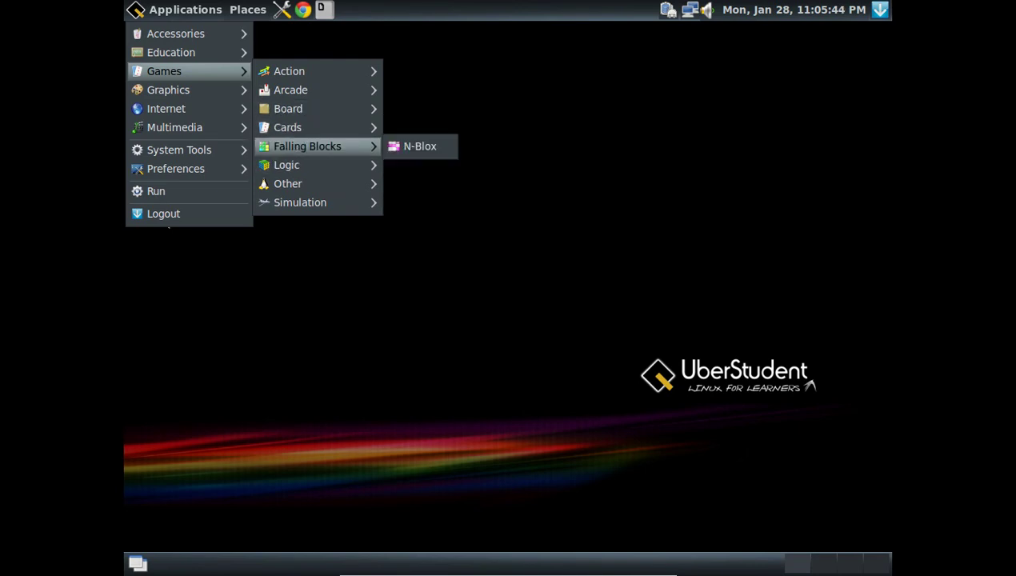
Step: Launch Line Rider from Simulation games, draw a curved freehand track, then close it
mouse_move(331, 166)
mouse_move(332, 184)
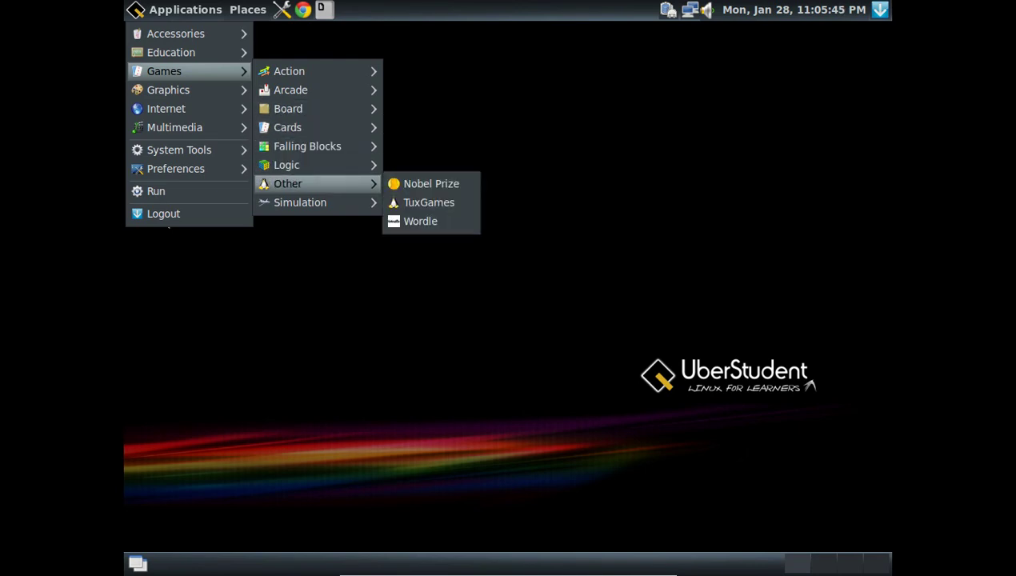
mouse_move(320, 205)
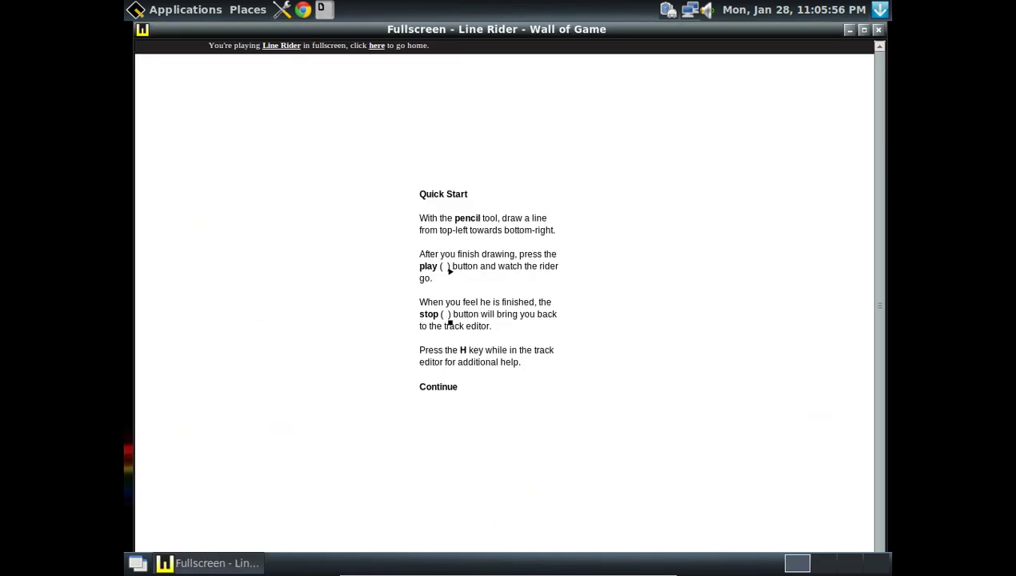
click(438, 387)
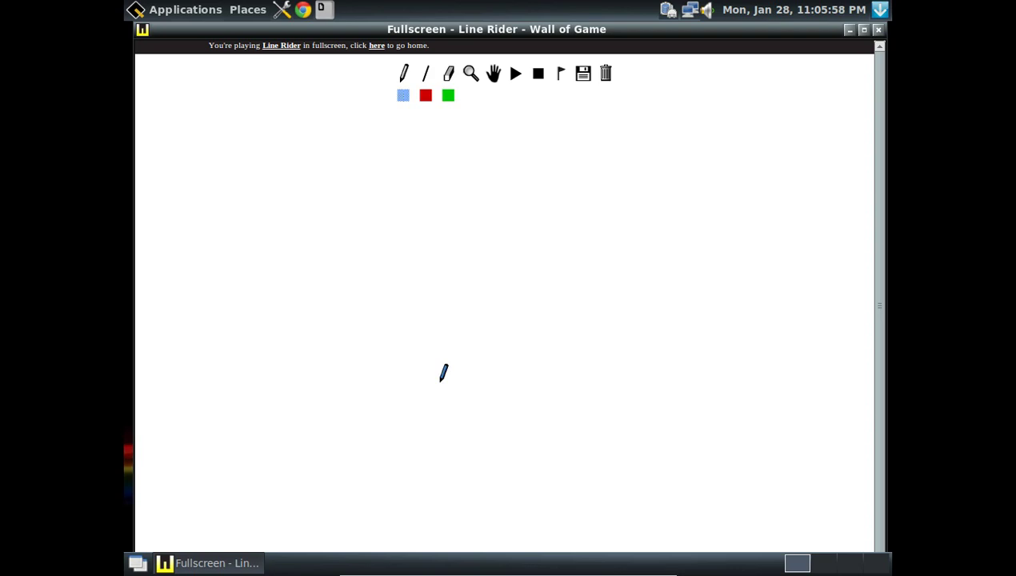
mouse_move(460, 120)
mouse_down()
mouse_move(566, 166)
mouse_move(552, 240)
mouse_up()
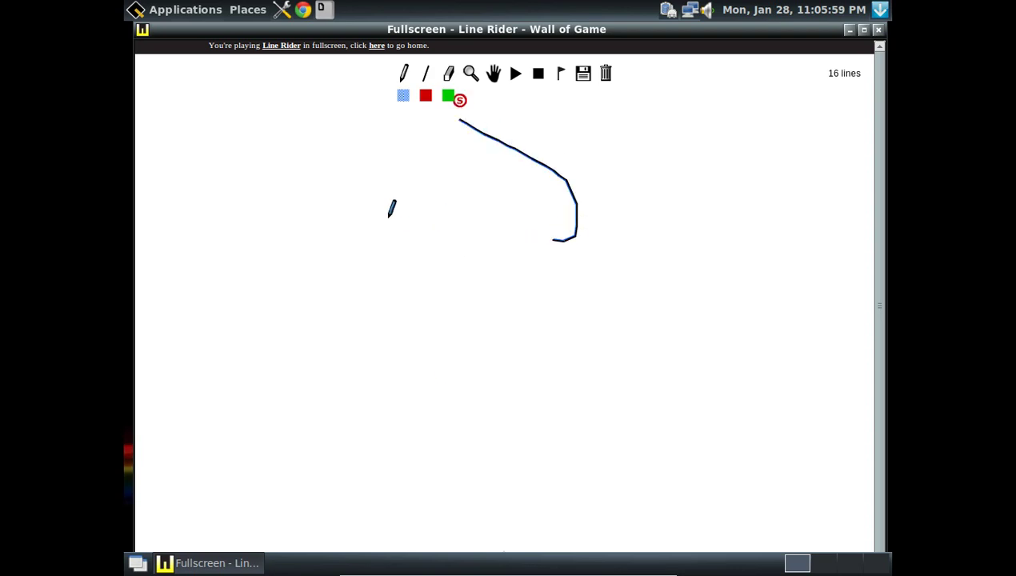
click(878, 32)
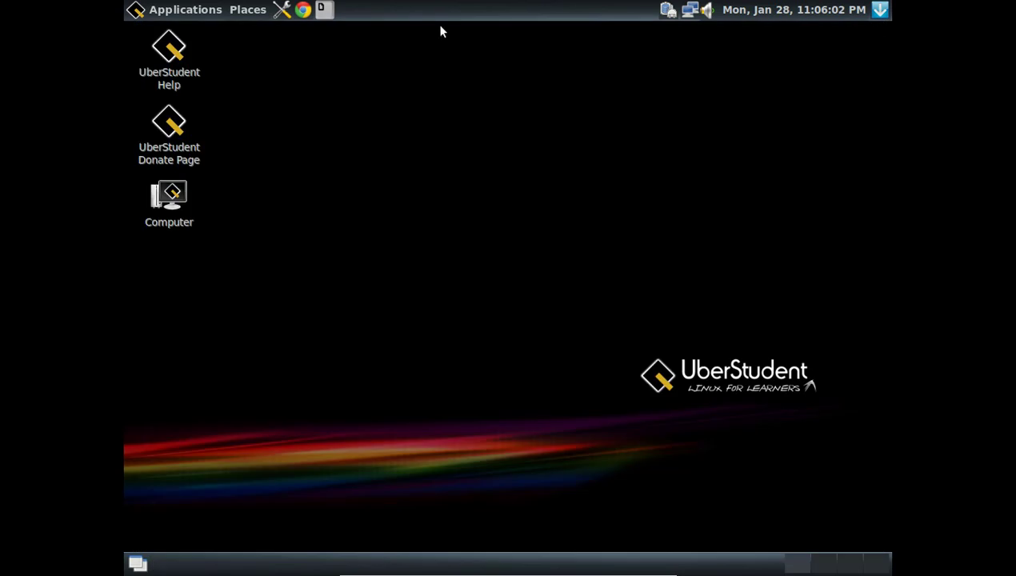
Step: Browse the Applications categories through to the Multimedia submenu, listing Asunder CD Ripper and Xfburn
click(143, 11)
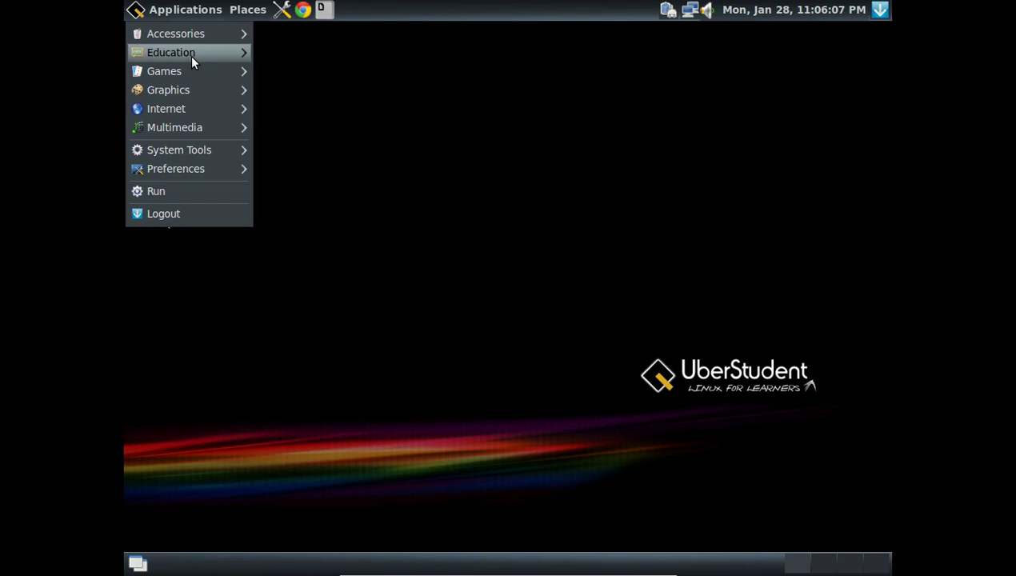
mouse_move(192, 90)
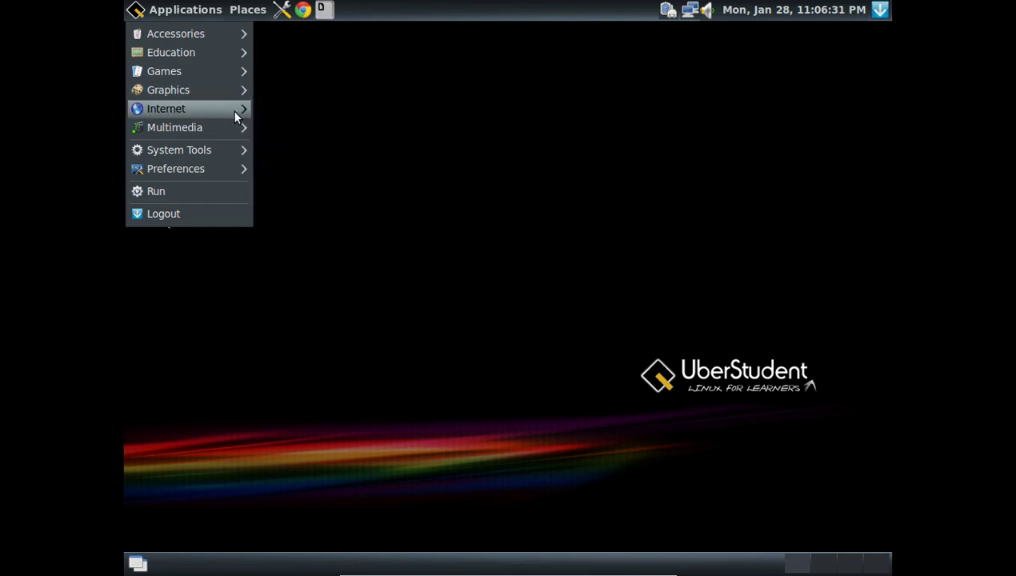
mouse_move(233, 113)
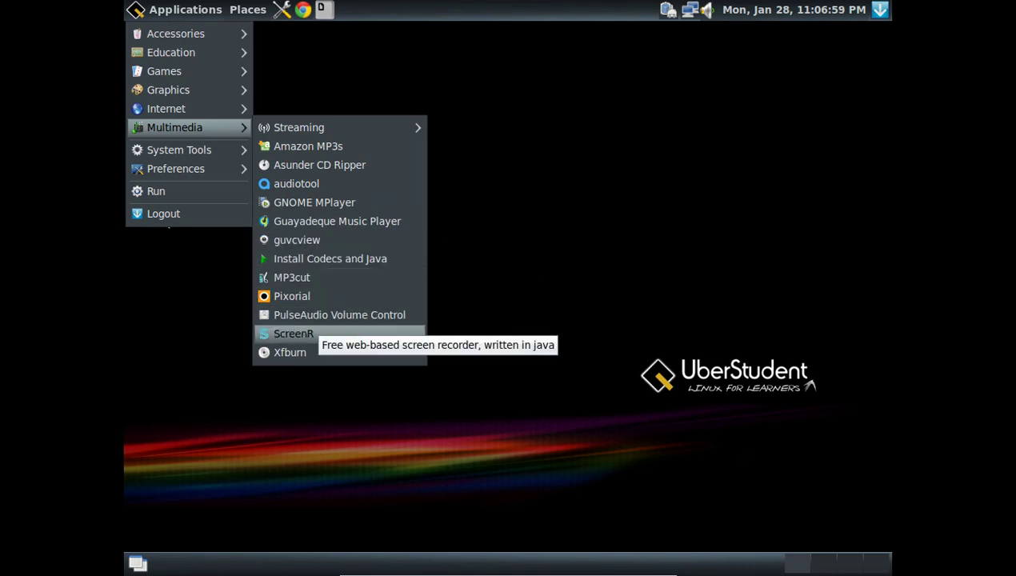
Step: Start guvcview, dismiss its camera error, and launch app2menu from Applications > Internet
click(303, 240)
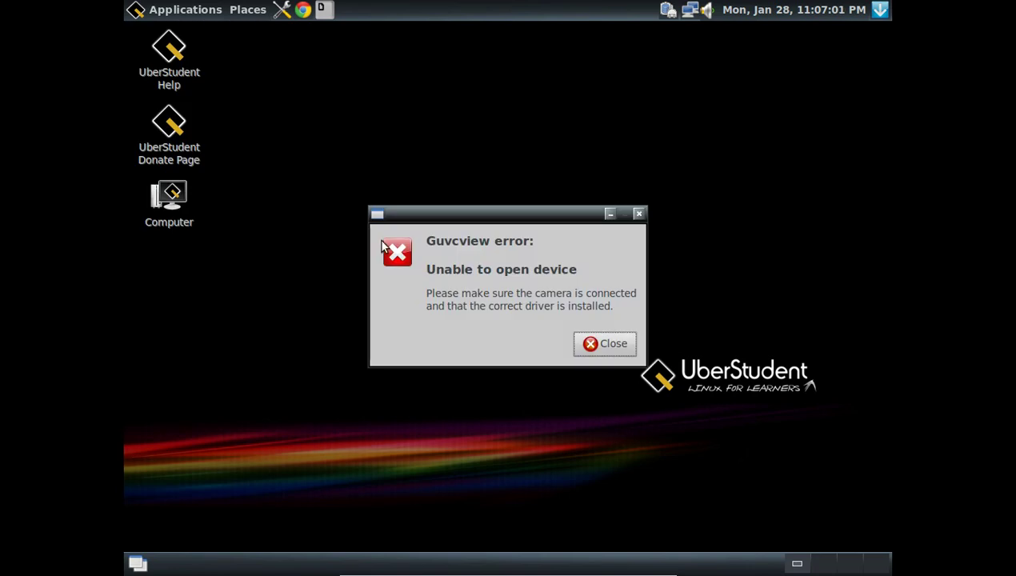
click(623, 349)
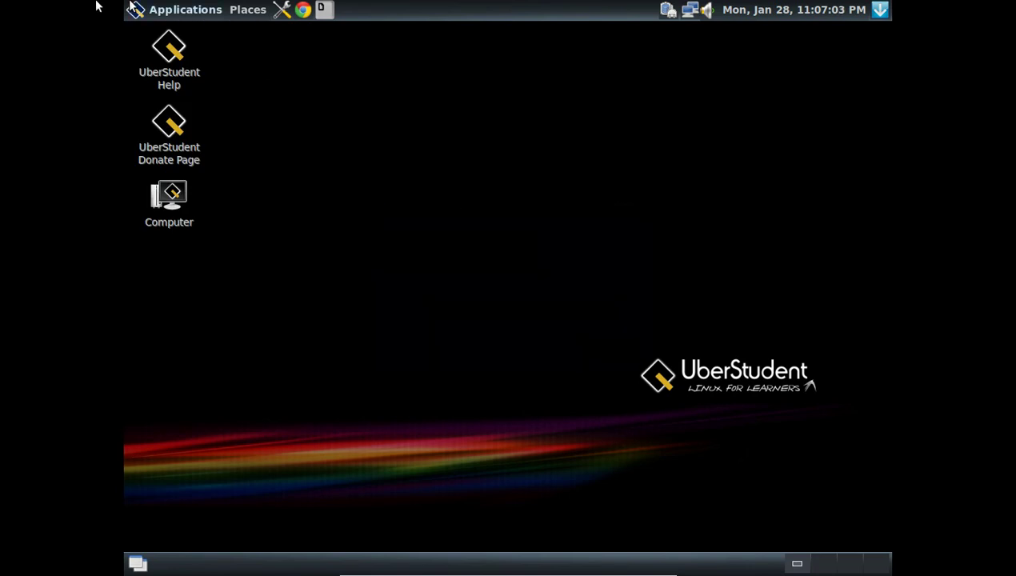
click(156, 10)
mouse_move(157, 130)
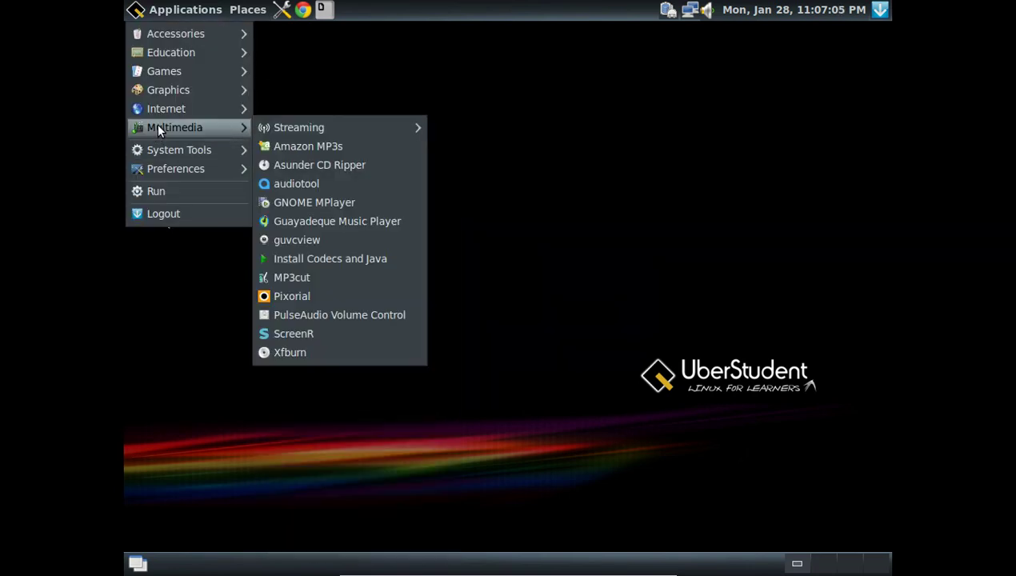
mouse_move(164, 109)
click(283, 105)
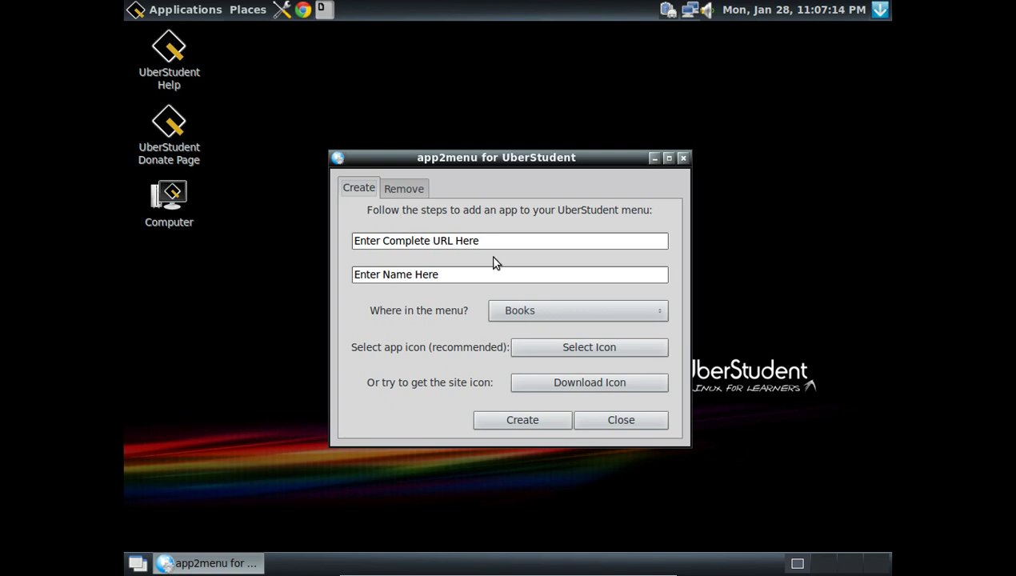
Step: Look through the 'Where in the menu?' categories, leaving Books selected
click(516, 315)
mouse_move(578, 566)
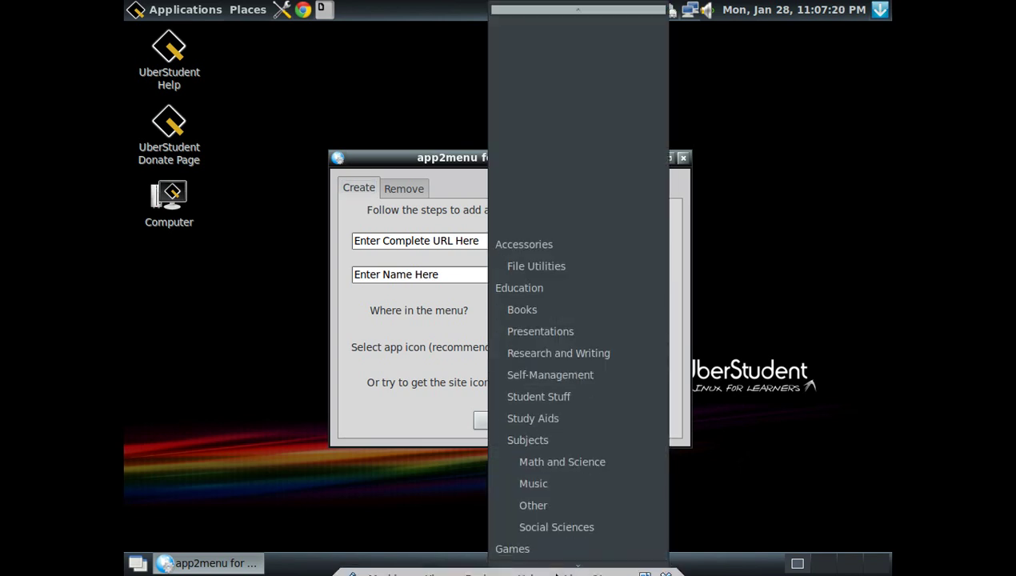
click(408, 293)
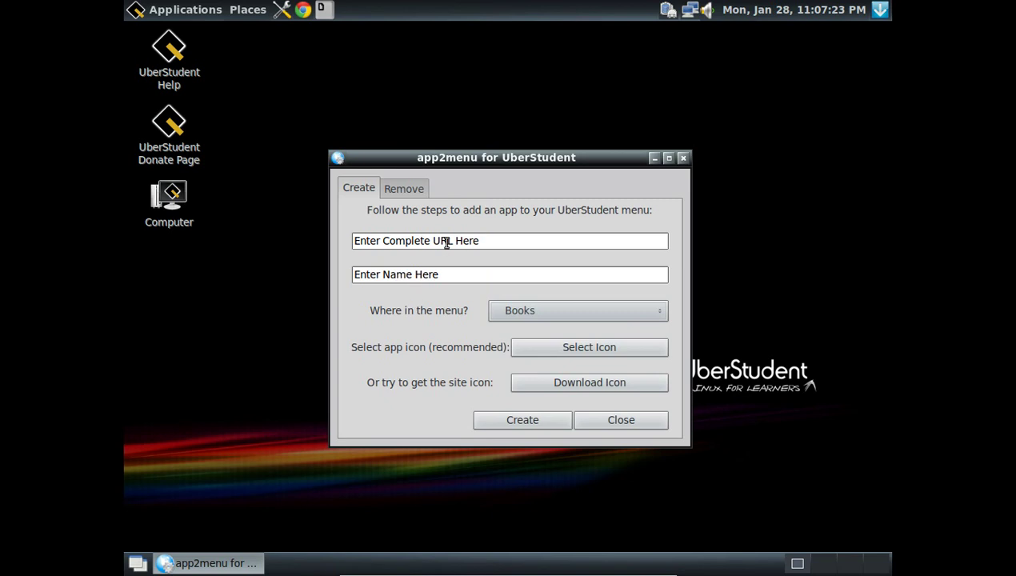
drag(522, 244, 323, 262)
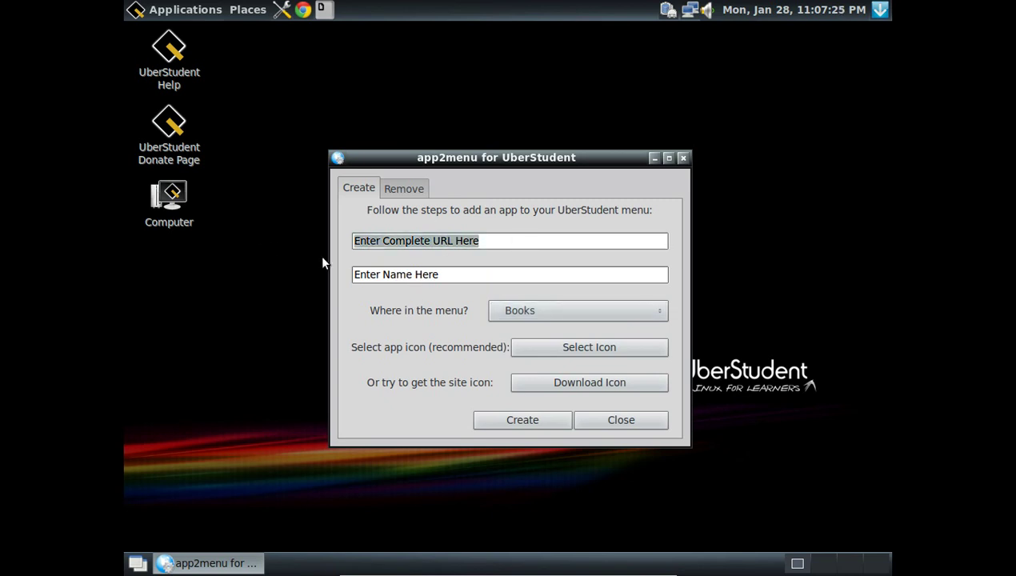
text(w)
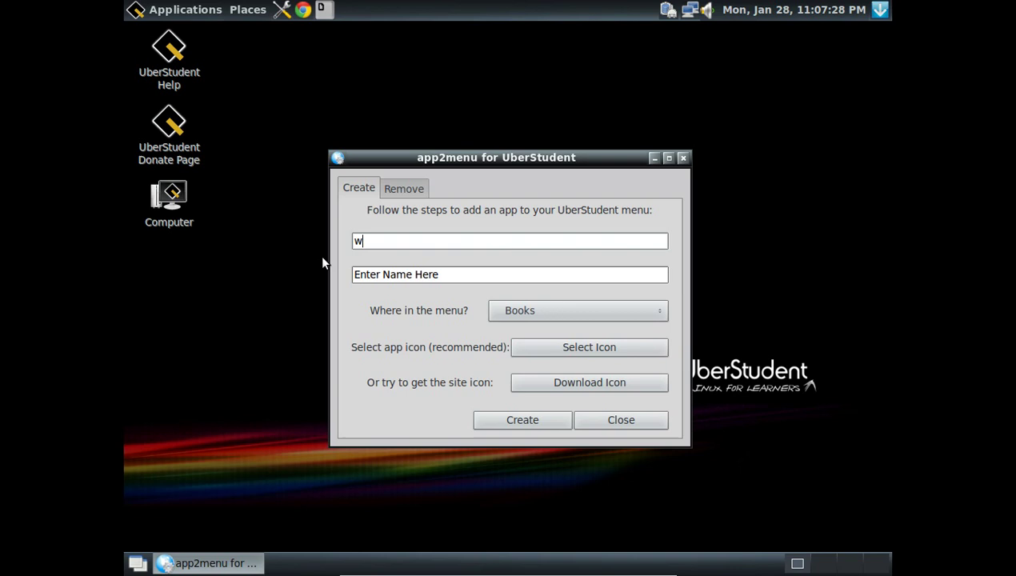
key(BackSpace)
text(http:)
text(//)
text(fac)
key(BackSpace)
key(BackSpace)
key(BackSpace)
text(www.fa)
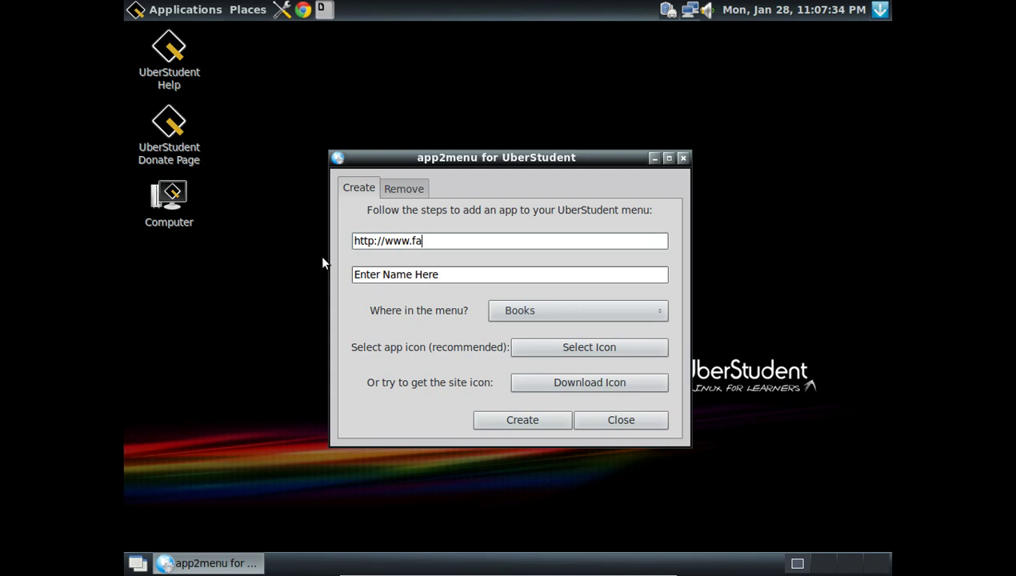
text(cebook.com)
key(Tab)
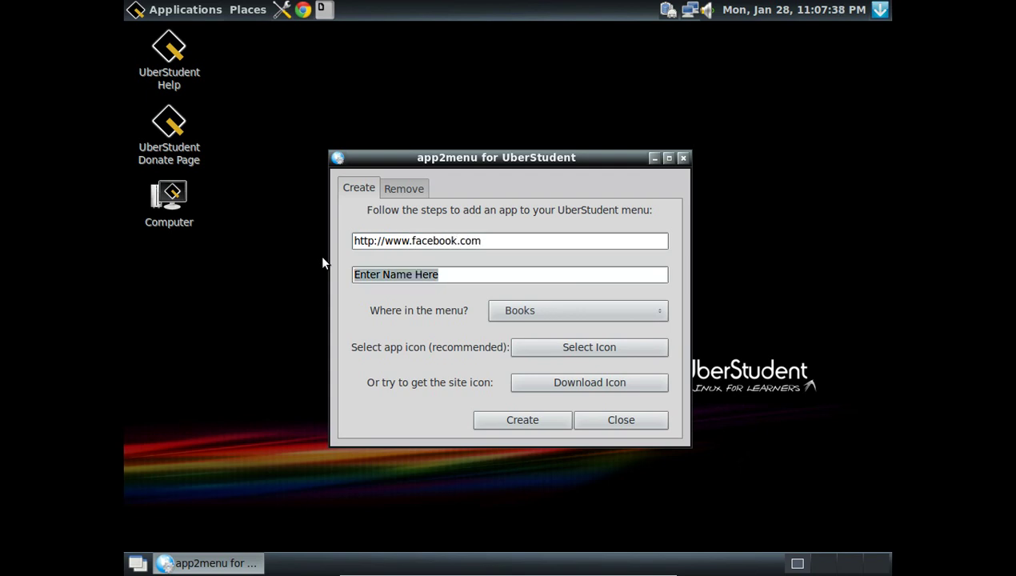
text(Face)
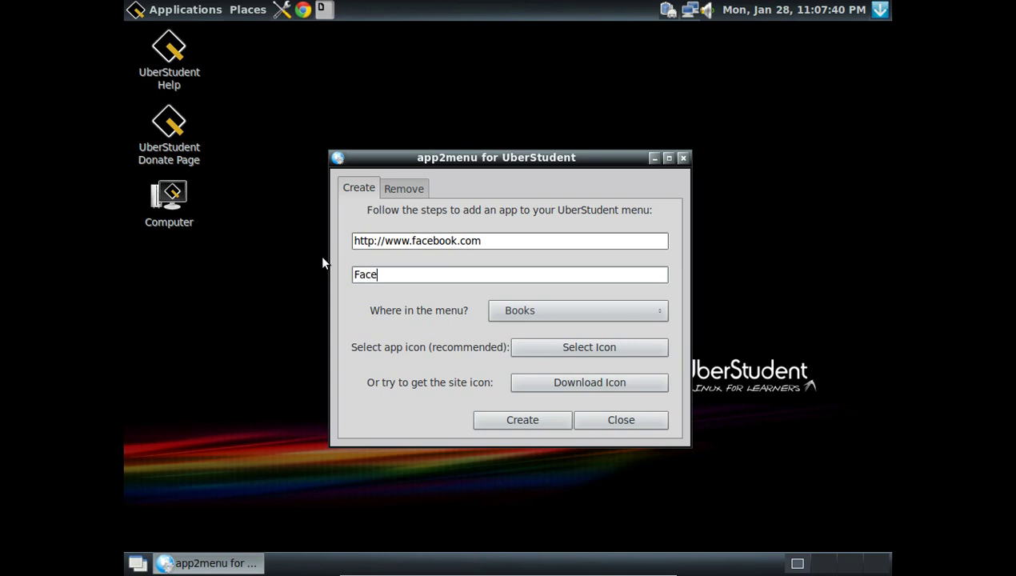
text(book)
click(578, 311)
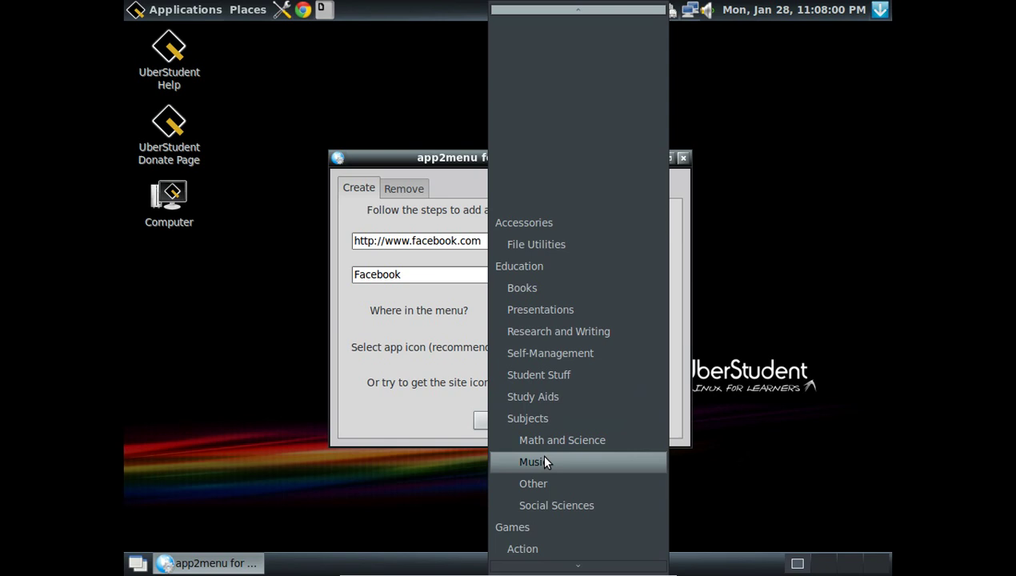
Step: Put the Facebook app in the Internet category, create it, and close app2menu
mouse_move(544, 568)
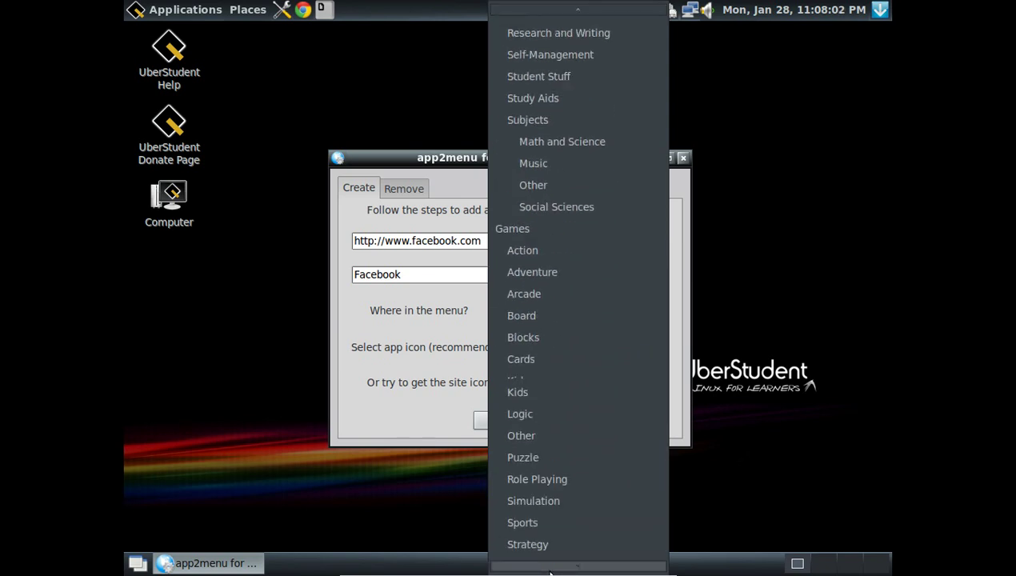
mouse_move(578, 567)
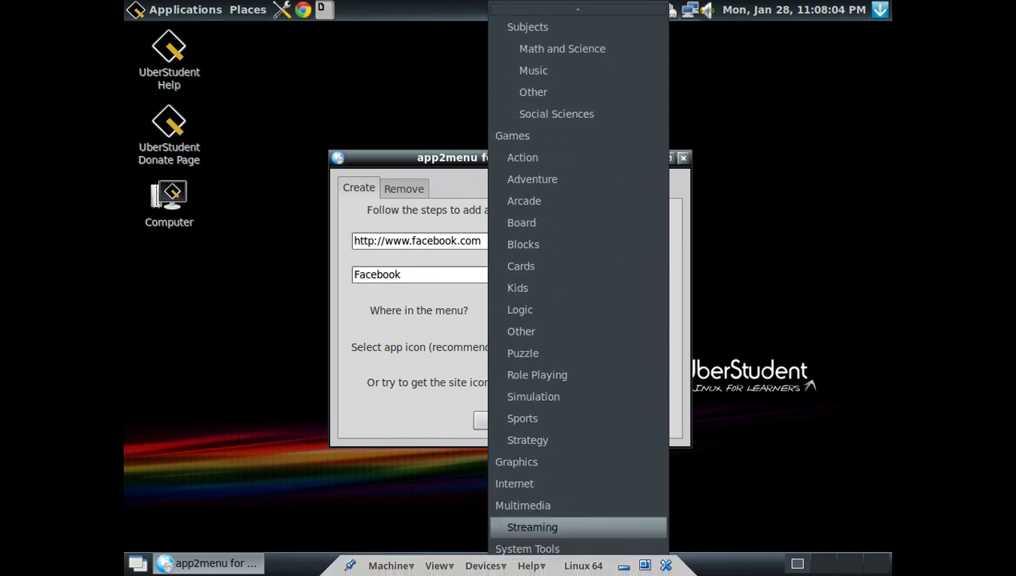
click(541, 484)
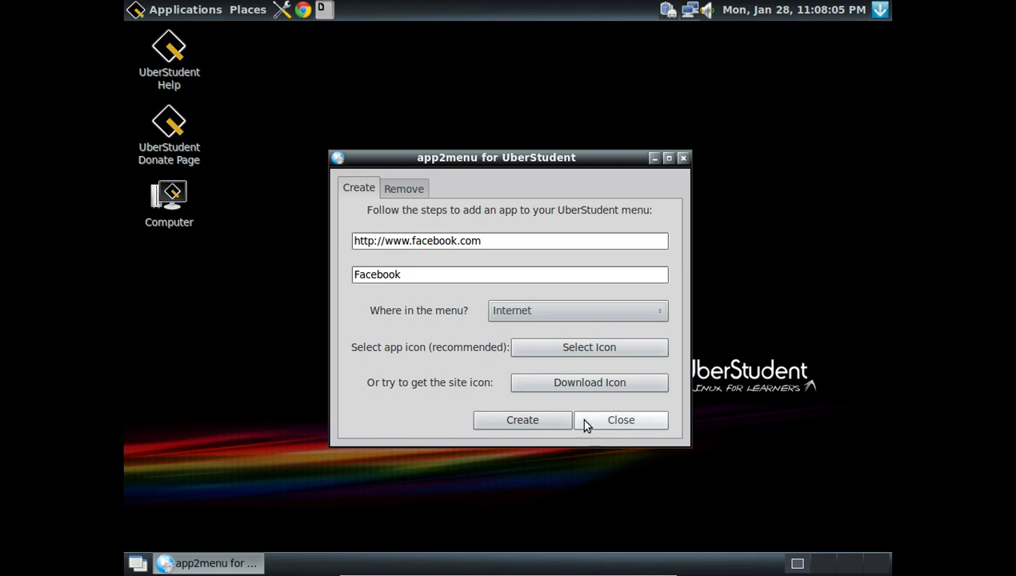
click(550, 425)
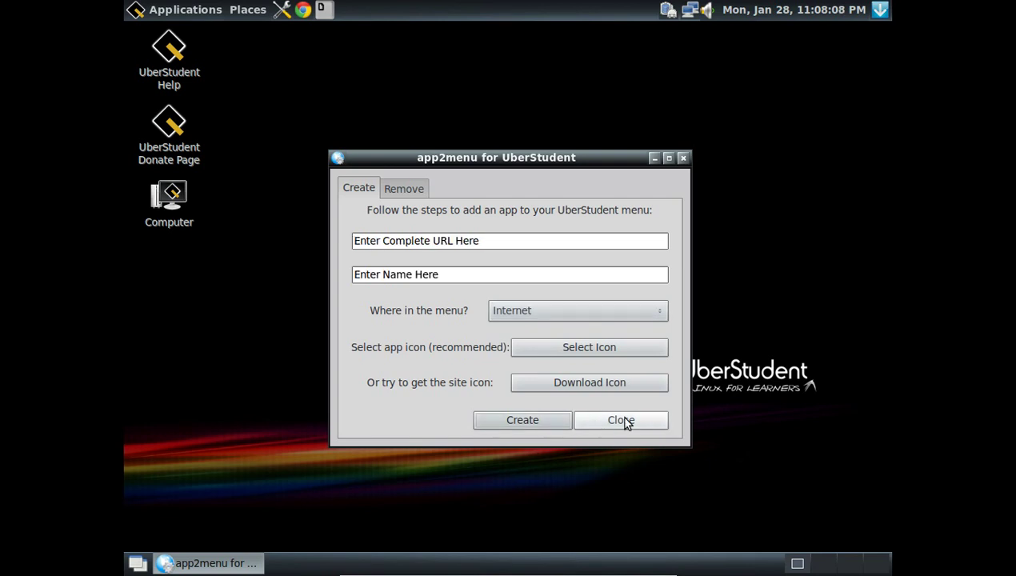
click(621, 420)
Step: Launch the new Facebook app from Applications > Internet, check its login page, then close it
click(175, 11)
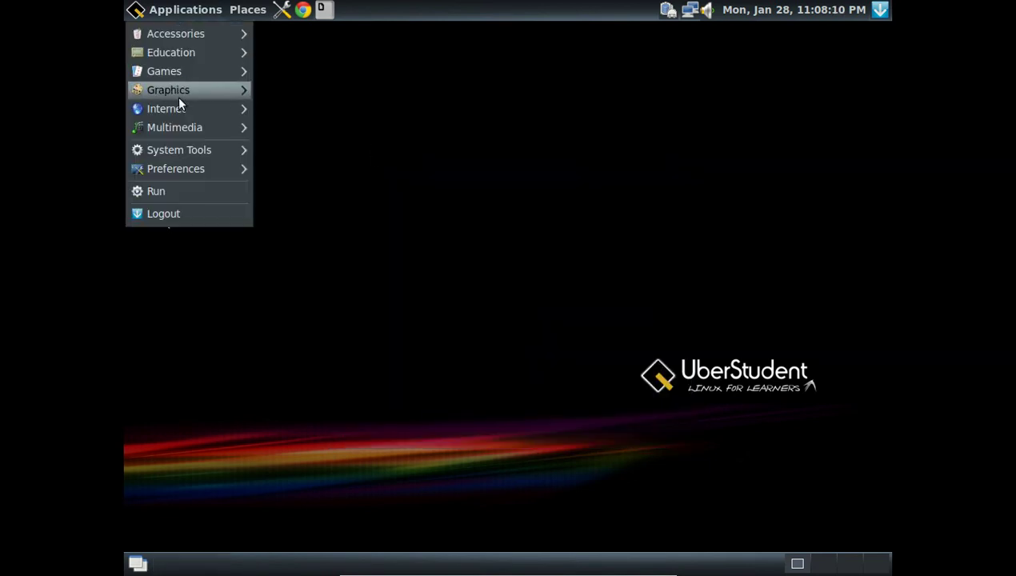
mouse_move(184, 109)
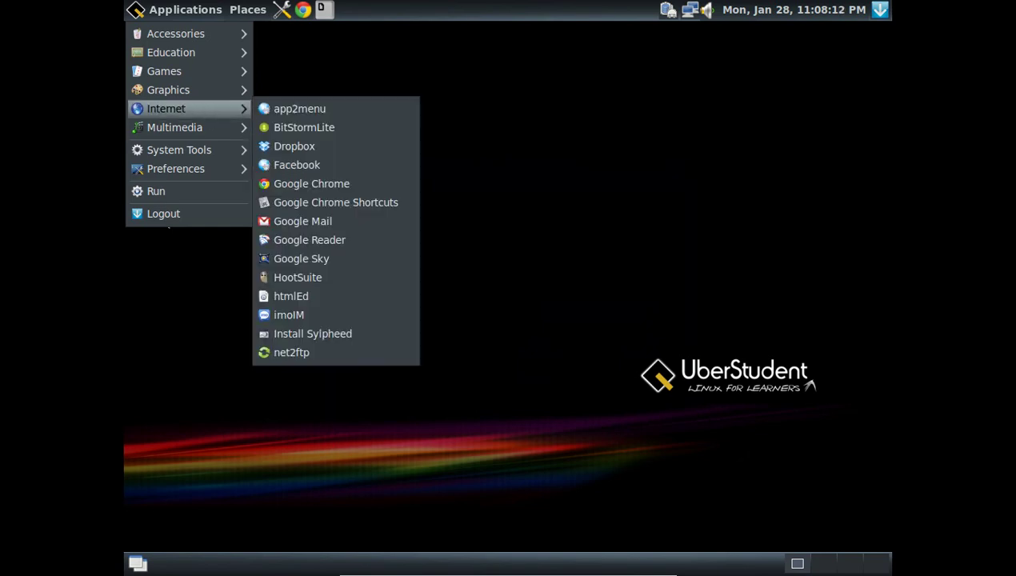
click(297, 165)
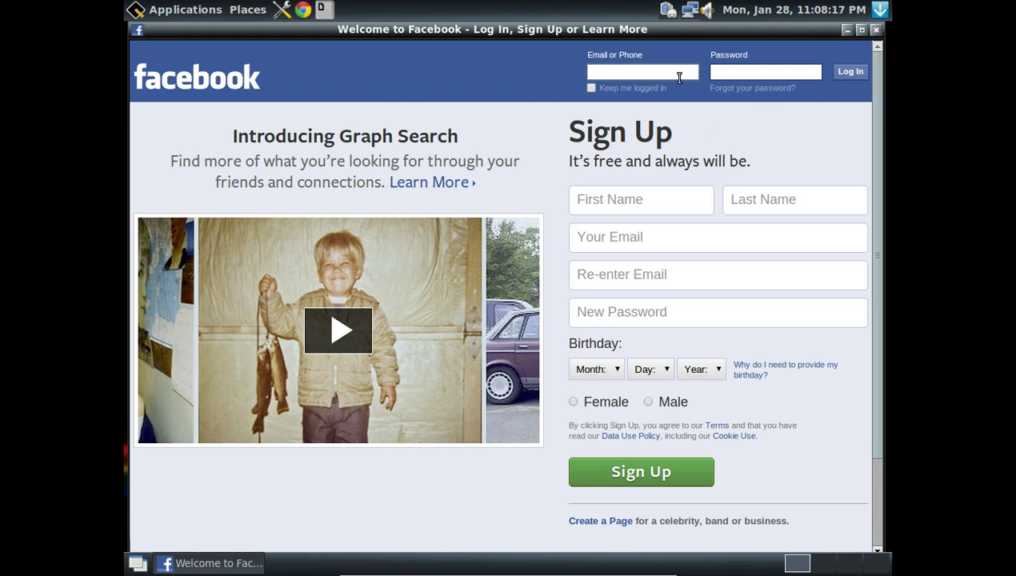
click(876, 29)
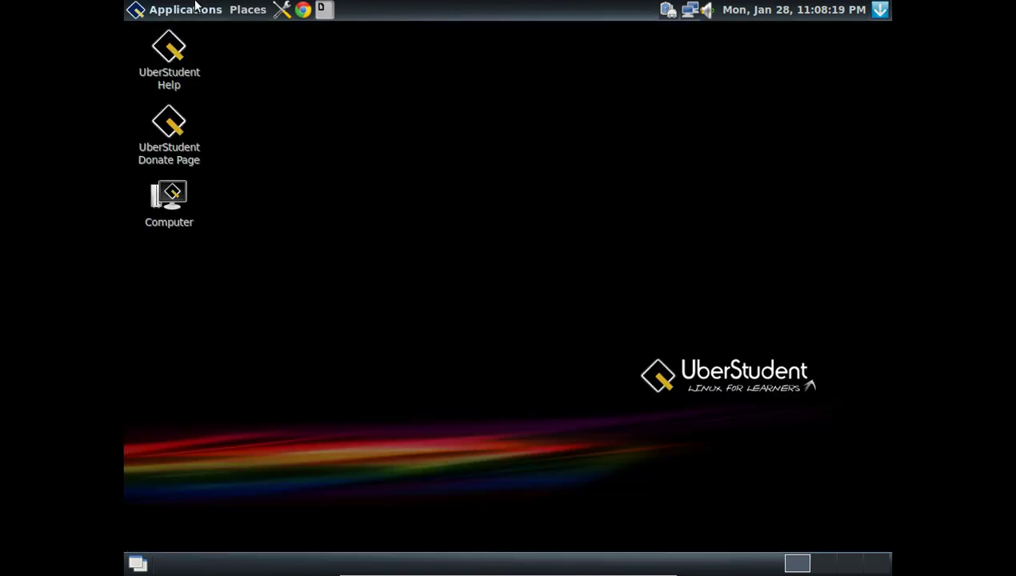
Step: Start Google Chrome from the Internet menu and follow uberstudent.com's About link
click(168, 9)
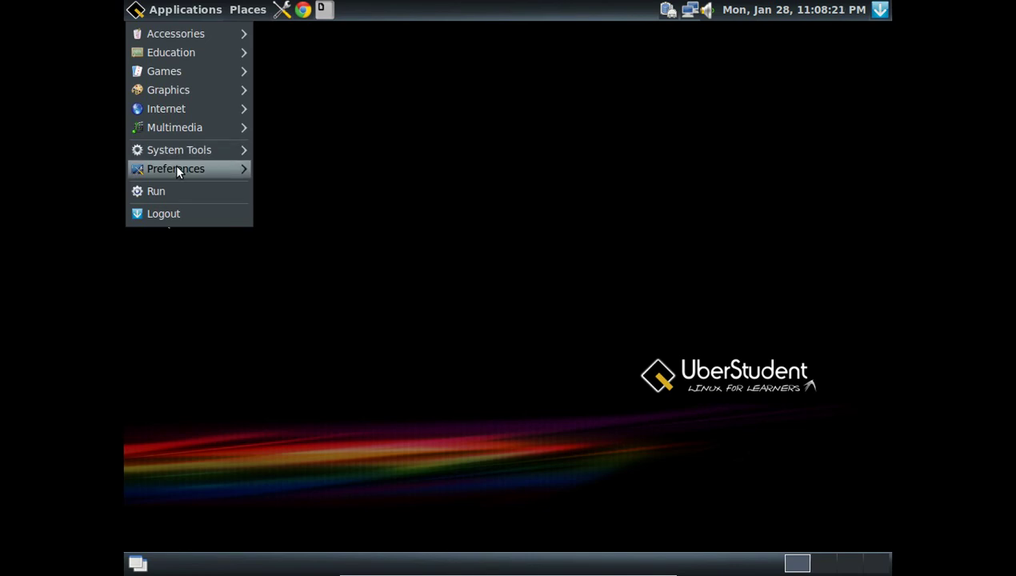
mouse_move(188, 109)
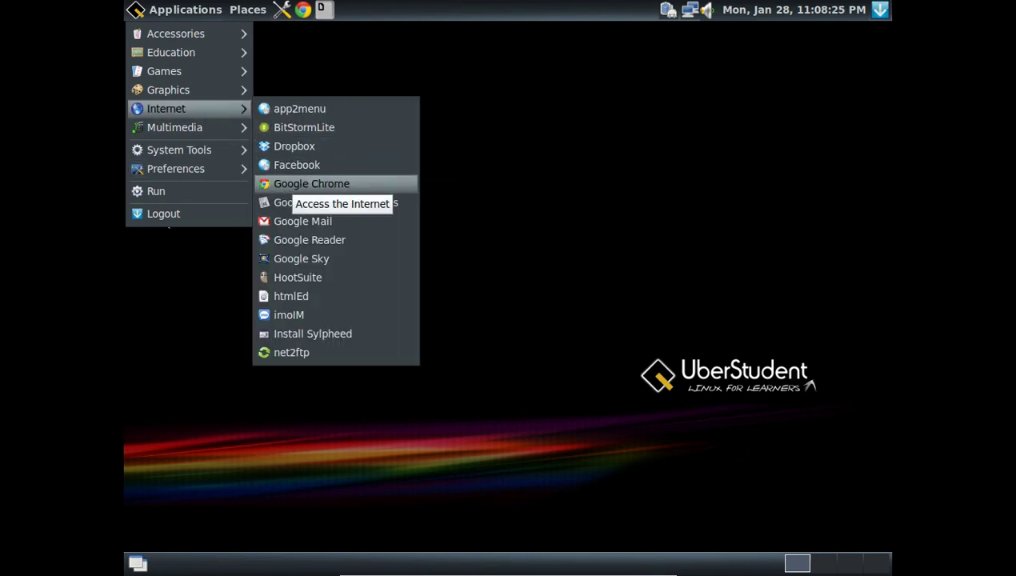
click(304, 184)
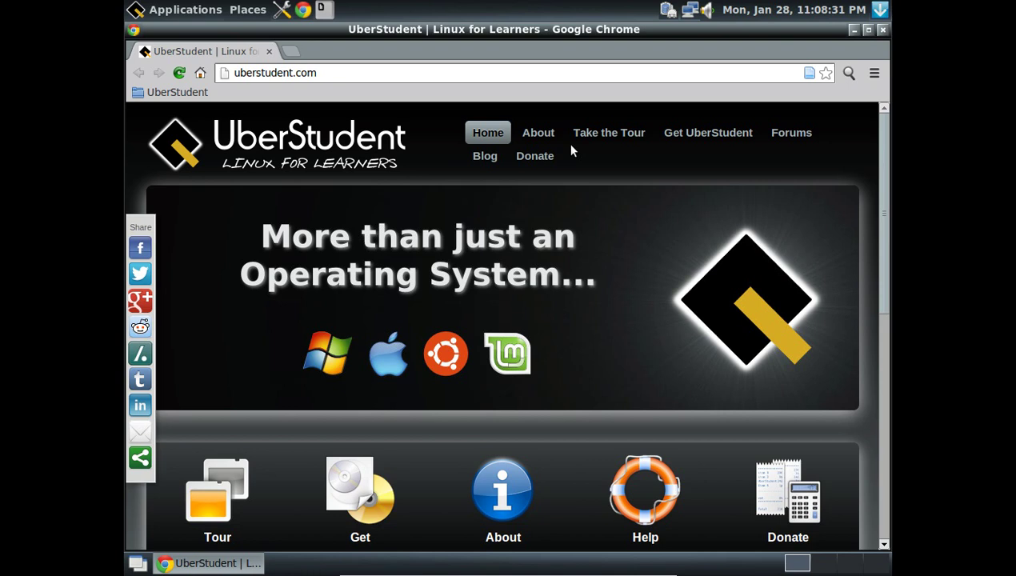
click(537, 133)
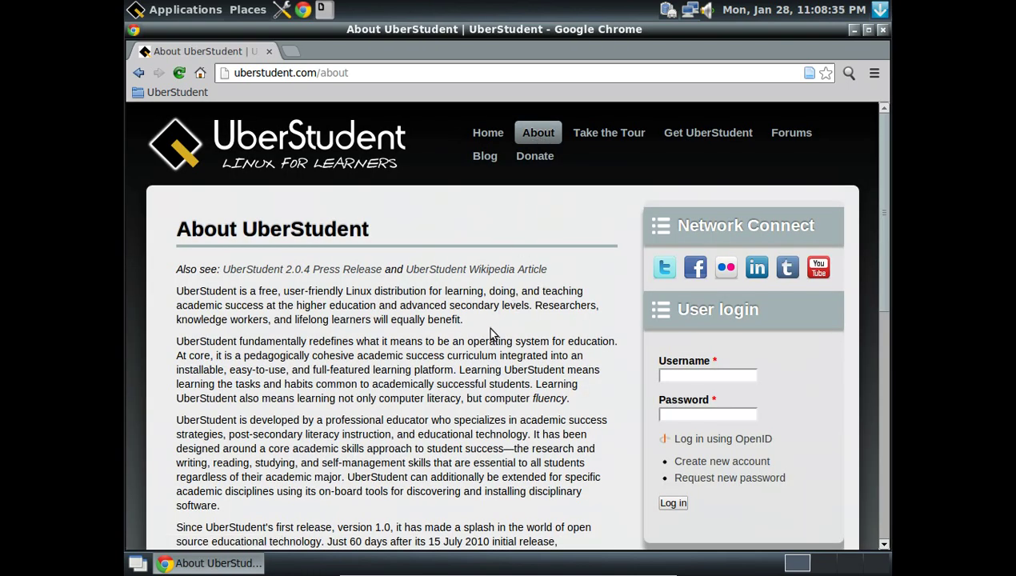
Step: Launch Htop from System Tools, close the Chrome window, then close htop's xterm window
click(180, 9)
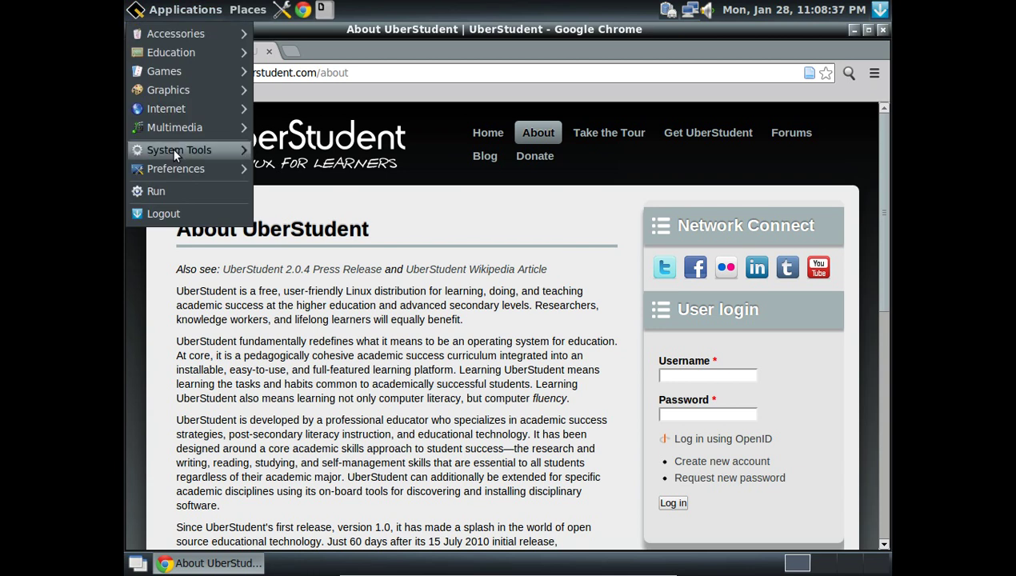
mouse_move(172, 165)
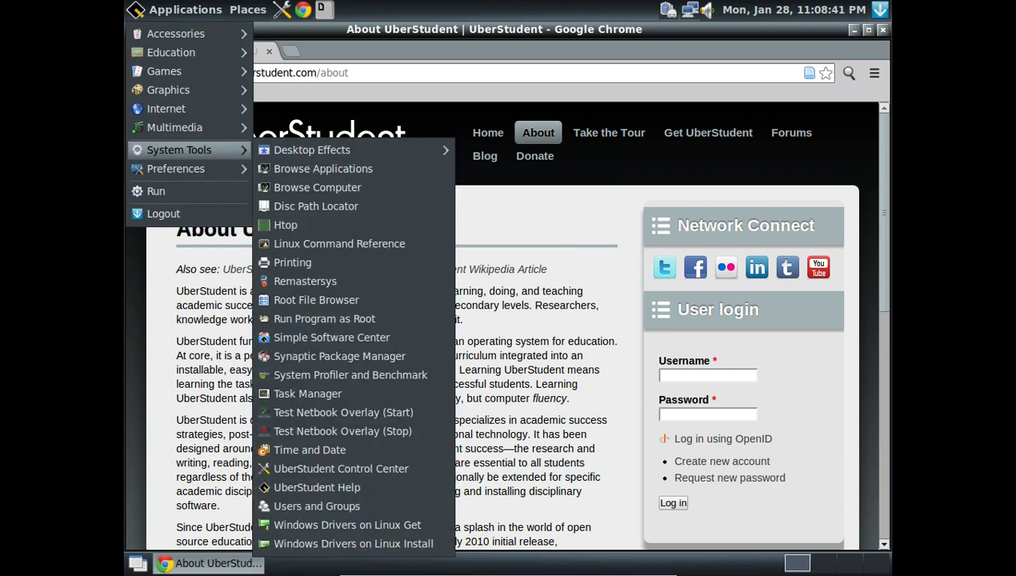
mouse_move(204, 149)
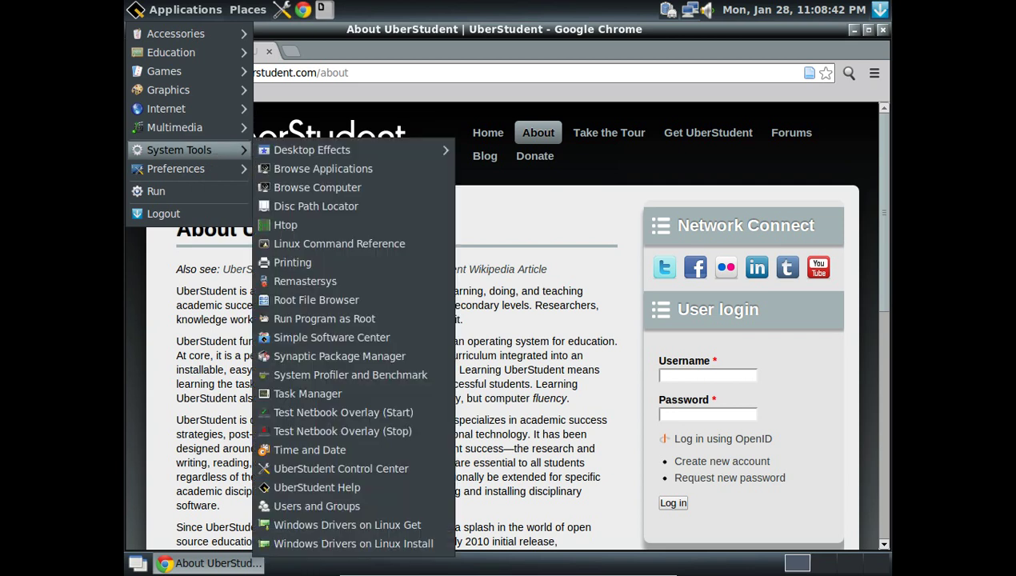
click(313, 234)
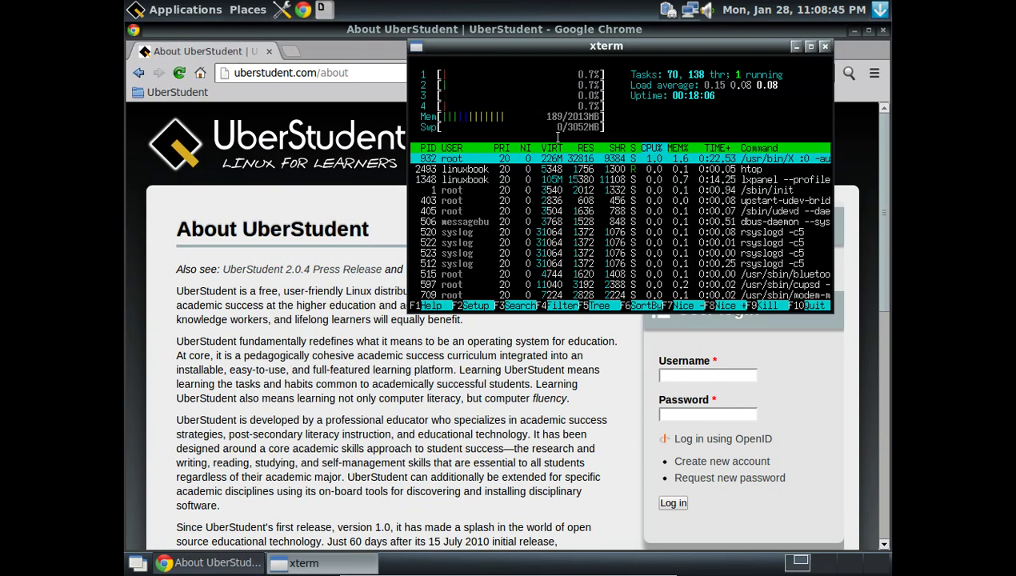
click(882, 31)
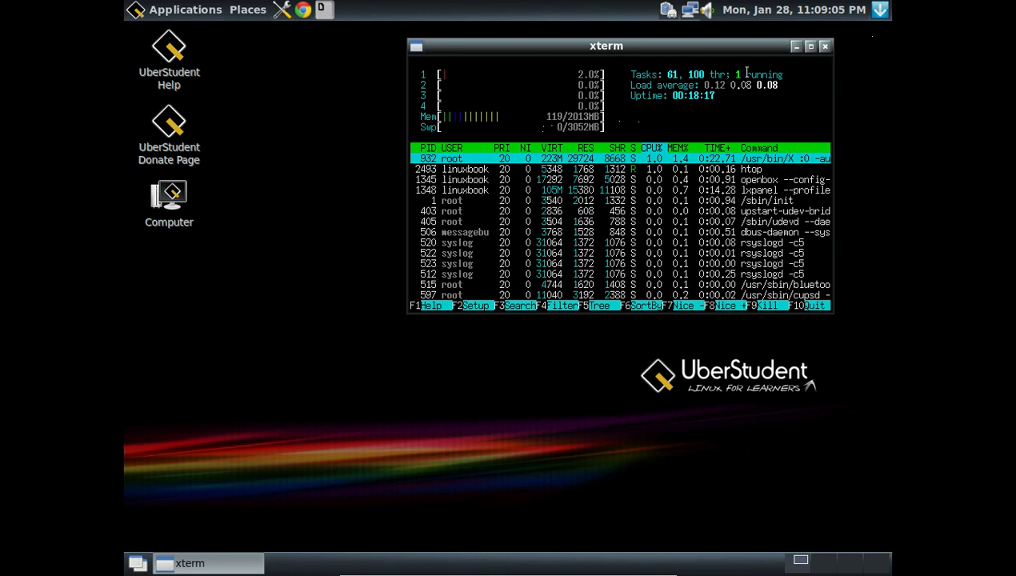
click(825, 47)
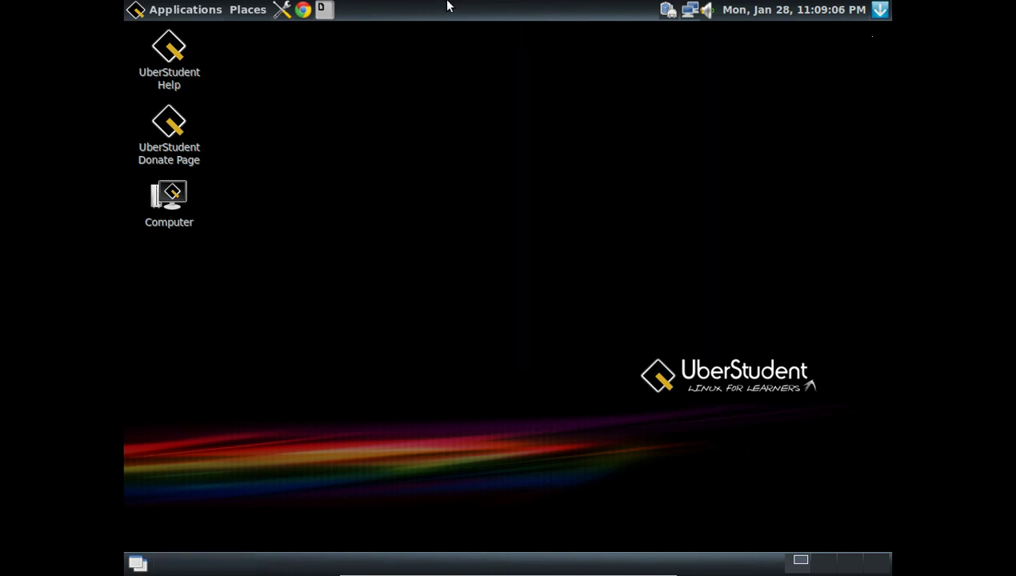
click(200, 9)
mouse_move(157, 128)
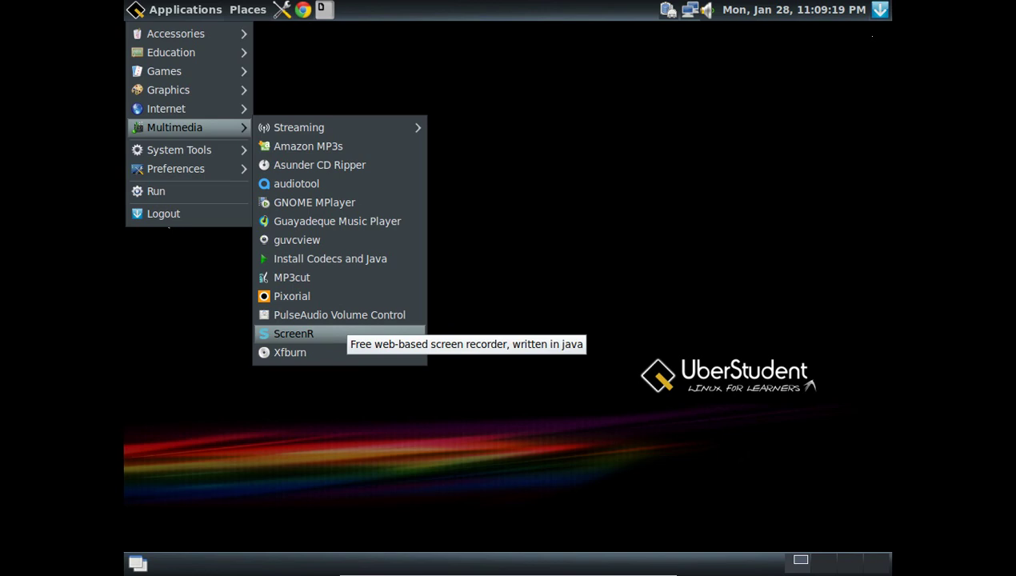
mouse_move(199, 158)
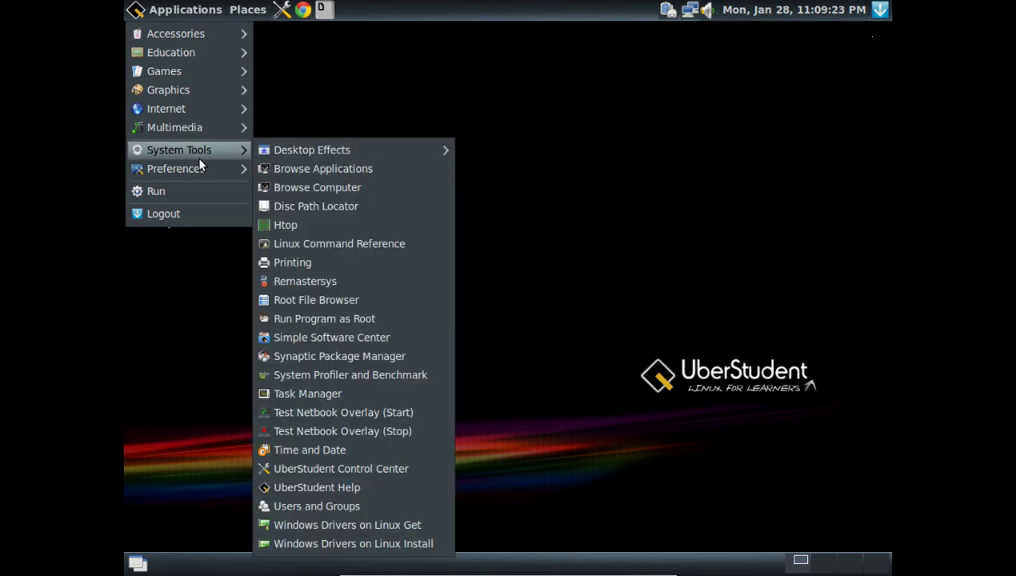
click(457, 80)
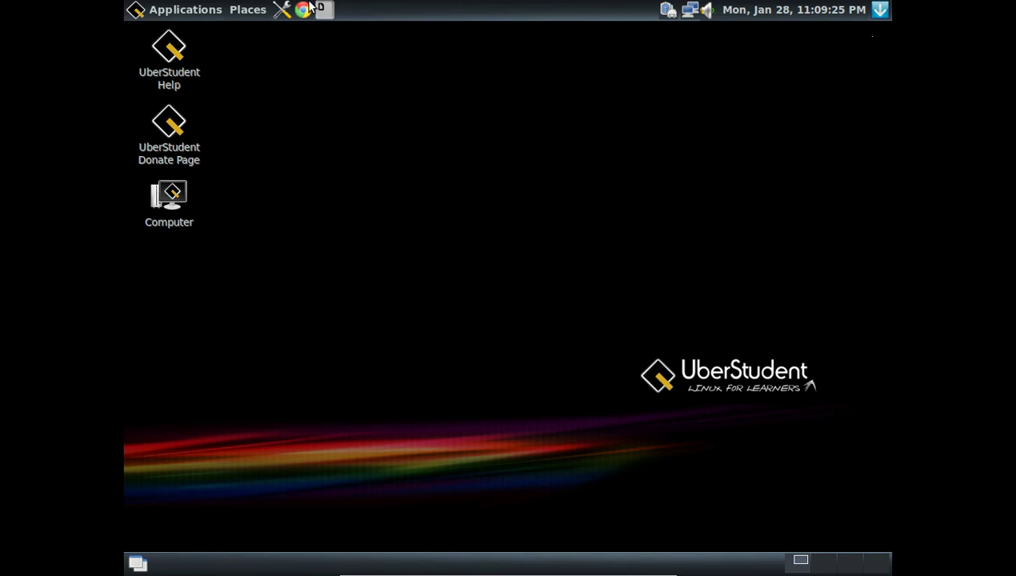
click(282, 9)
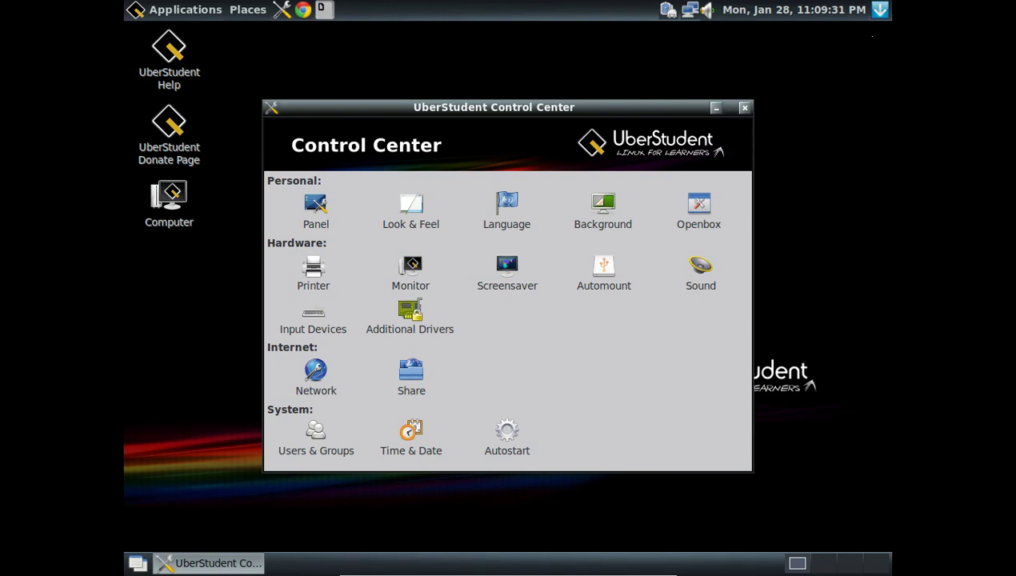
click(744, 107)
click(157, 10)
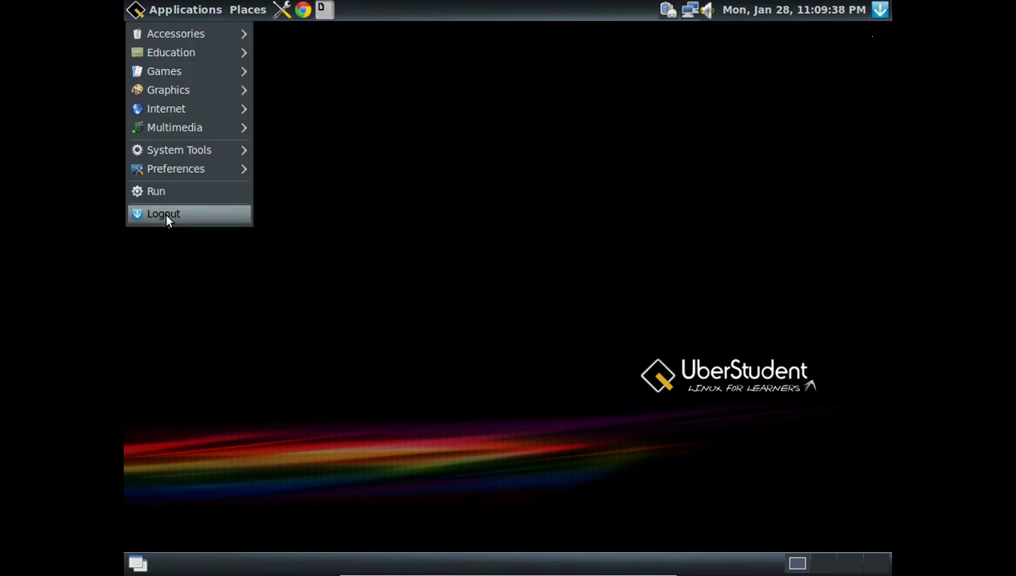
click(368, 207)
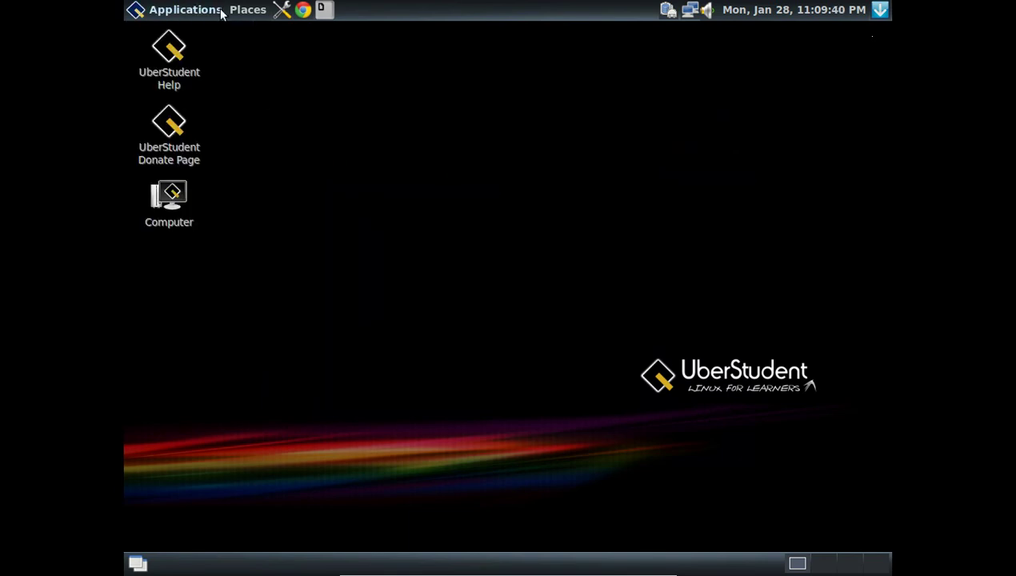